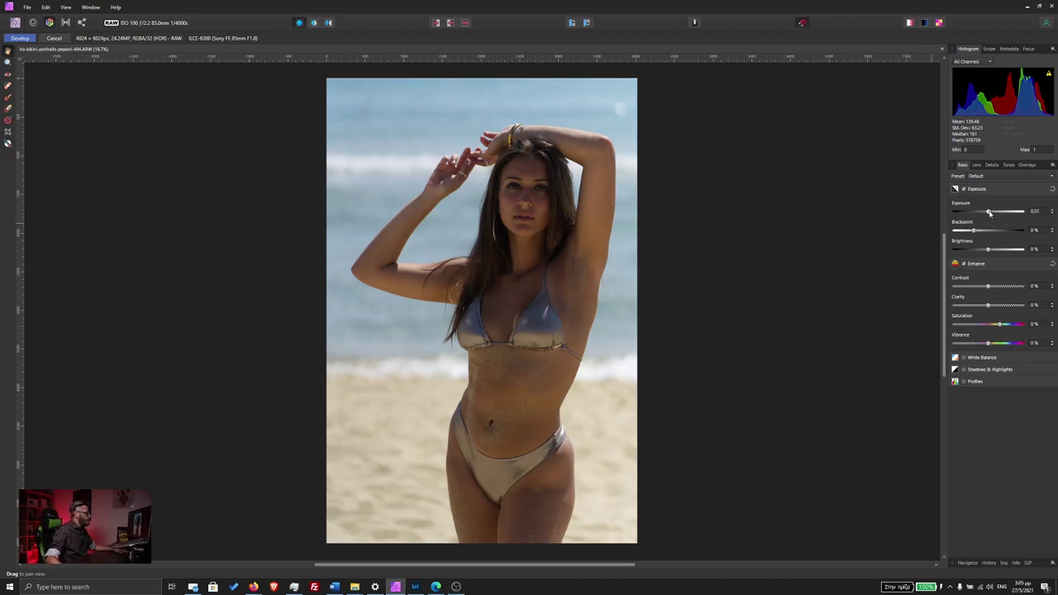
# Raise the RAW exposure to about 1.485 and pull Shadows & Highlights highlights to -35%.
pyautogui.moveTo(988, 212); pyautogui.dragTo(999, 213)
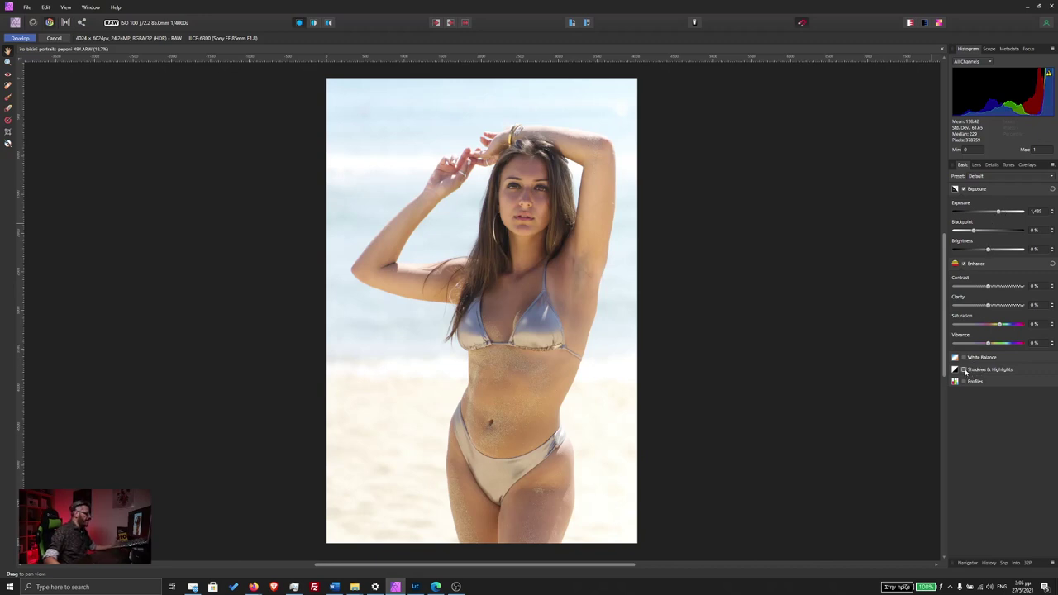
pyautogui.click(962, 369)
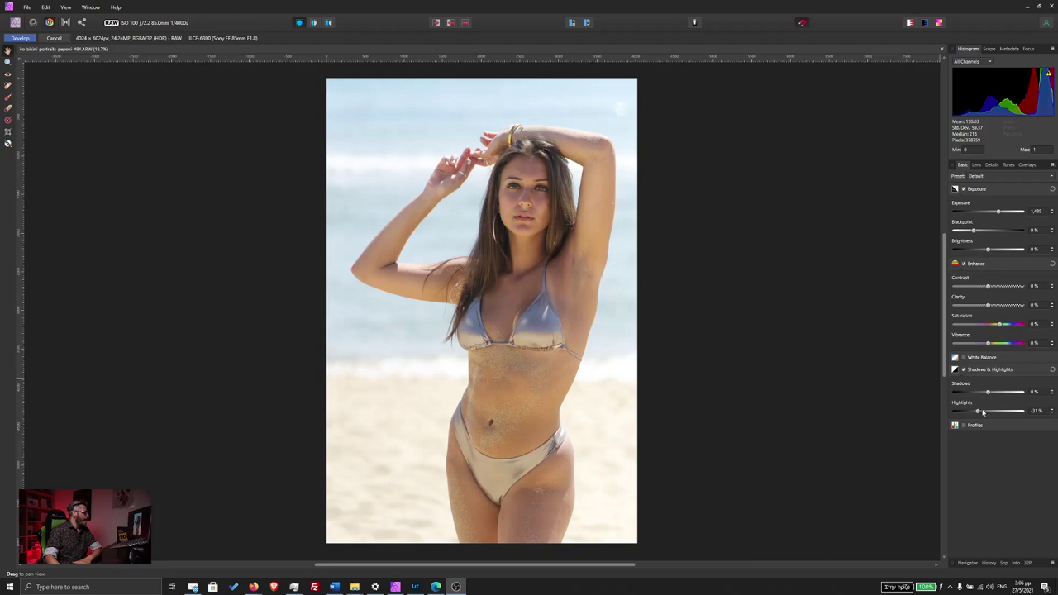
pyautogui.moveTo(978, 410); pyautogui.dragTo(1033, 413)
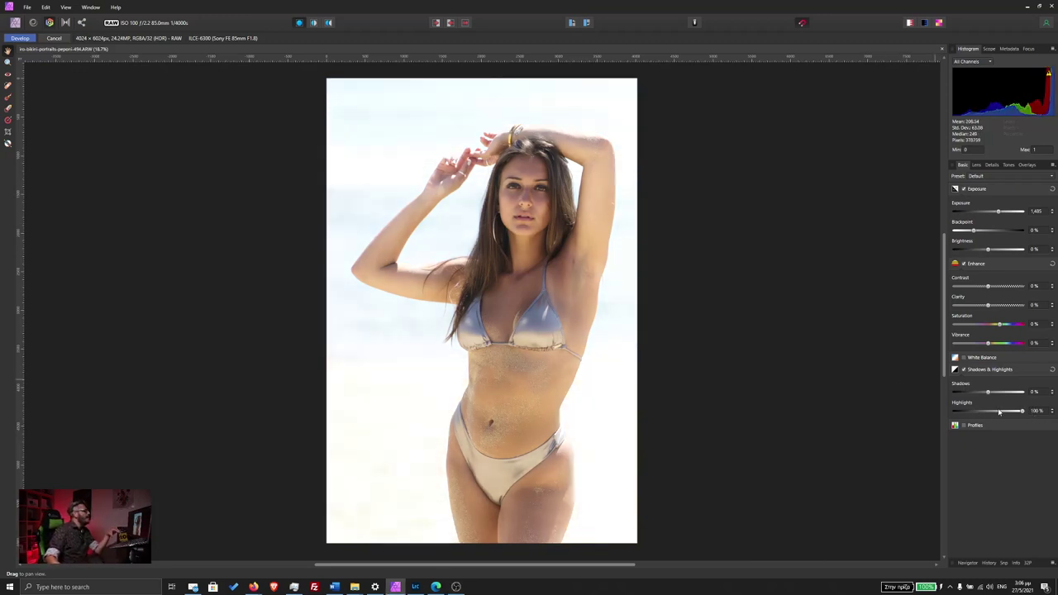
pyautogui.moveTo(1005, 415)
pyautogui.mouseDown()
pyautogui.moveTo(913, 414)
pyautogui.moveTo(938, 411)
pyautogui.mouseUp()
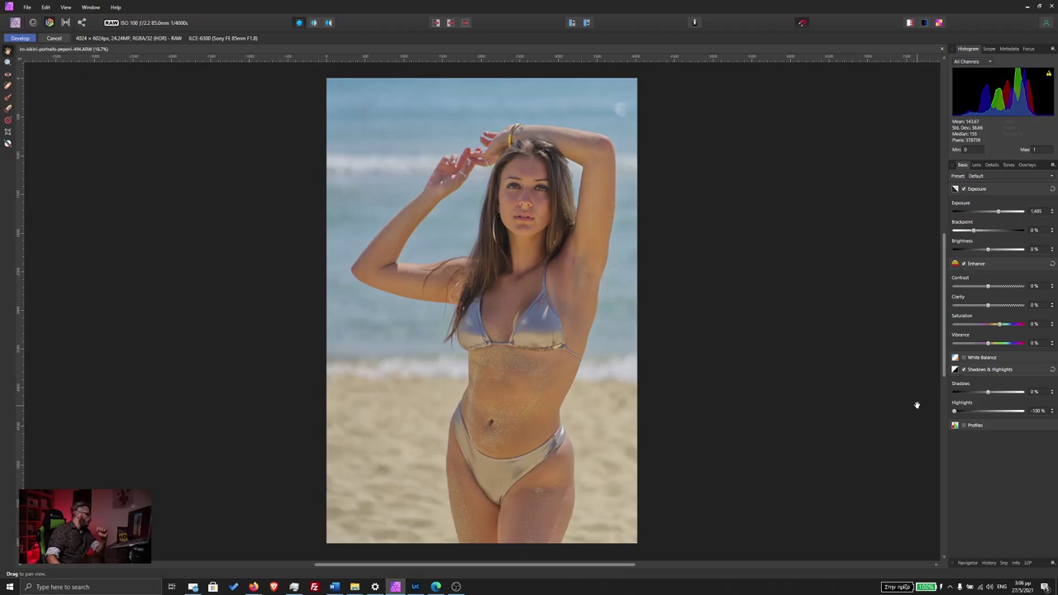
pyautogui.moveTo(986, 413); pyautogui.dragTo(977, 412)
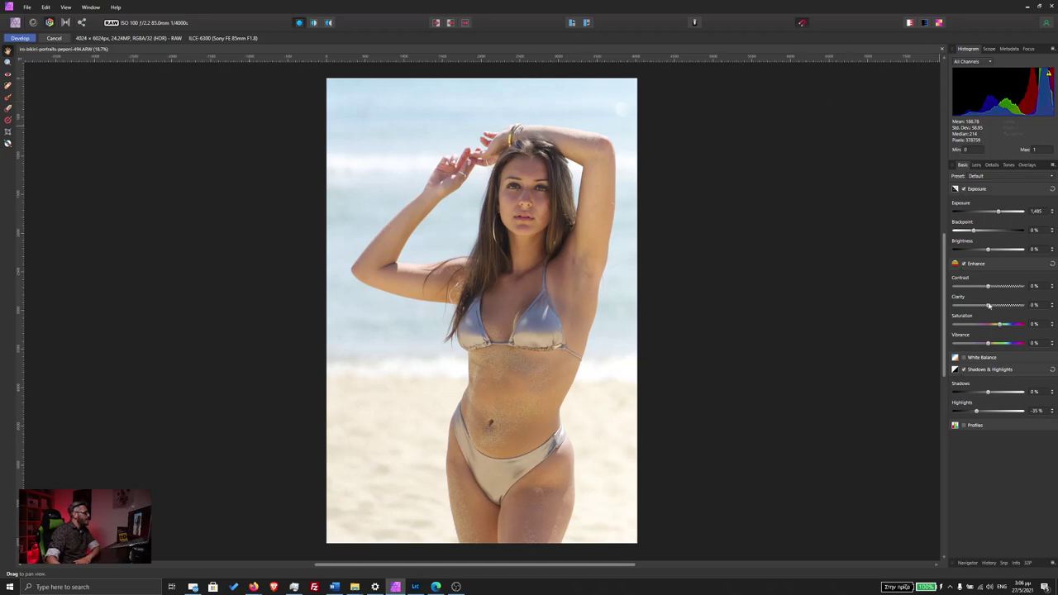
# Set white balance to about 5099 K, compare in split view, and apply the development.
pyautogui.click(980, 358)
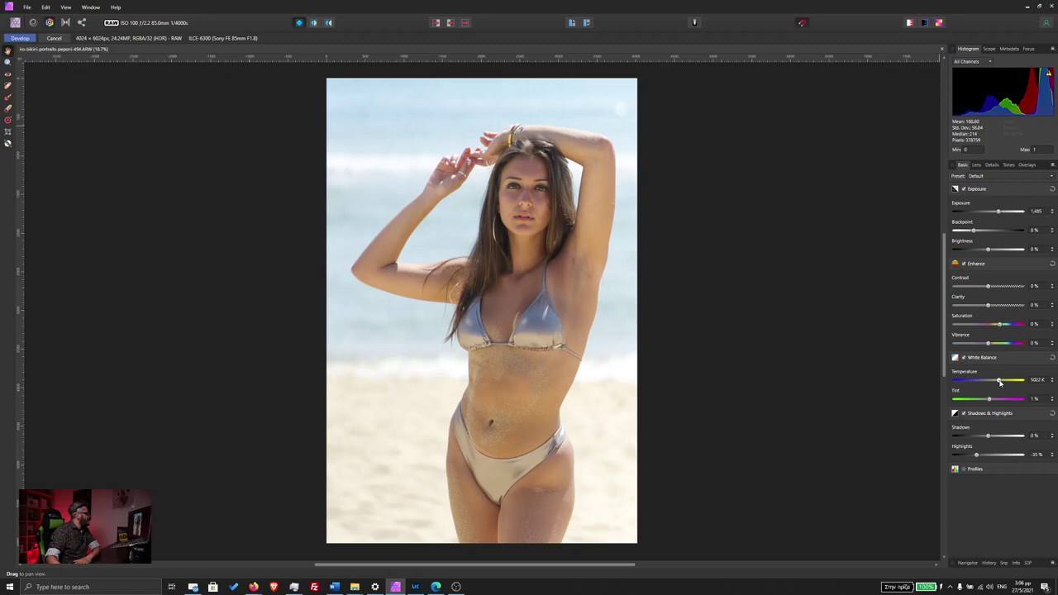
pyautogui.moveTo(1000, 381); pyautogui.dragTo(999, 382)
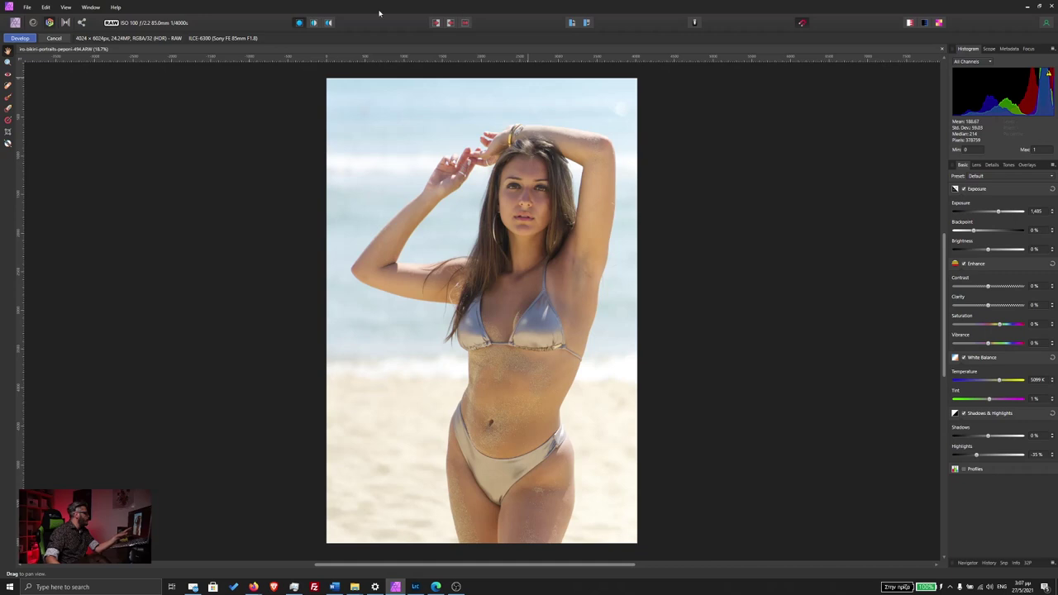
pyautogui.click(327, 24)
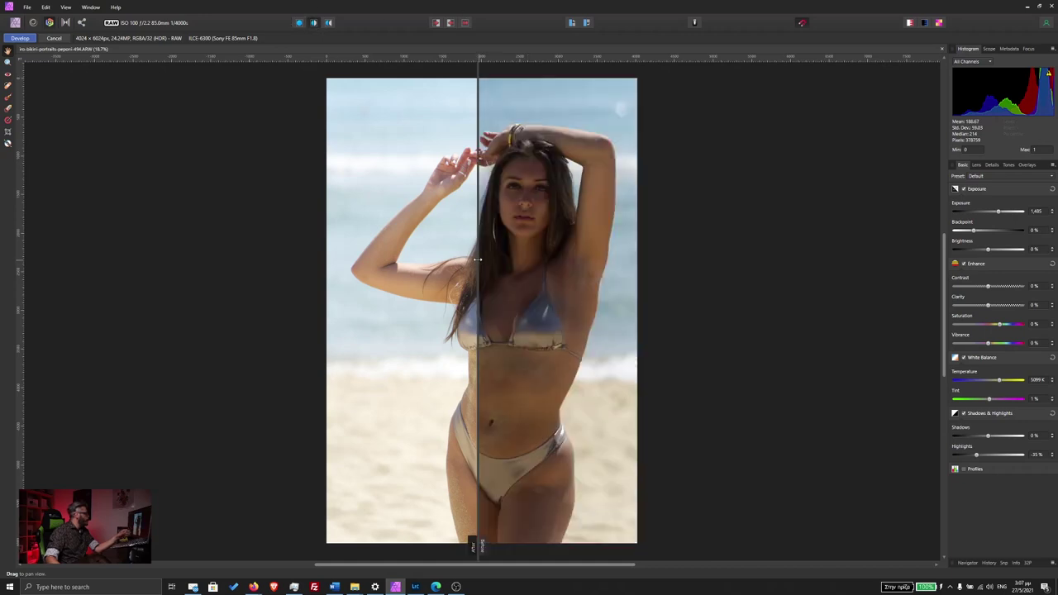
pyautogui.moveTo(475, 546); pyautogui.dragTo(100, 546)
pyautogui.moveTo(99, 289)
pyautogui.mouseDown()
pyautogui.moveTo(763, 295)
pyautogui.moveTo(323, 288)
pyautogui.moveTo(501, 289)
pyautogui.mouseUp()
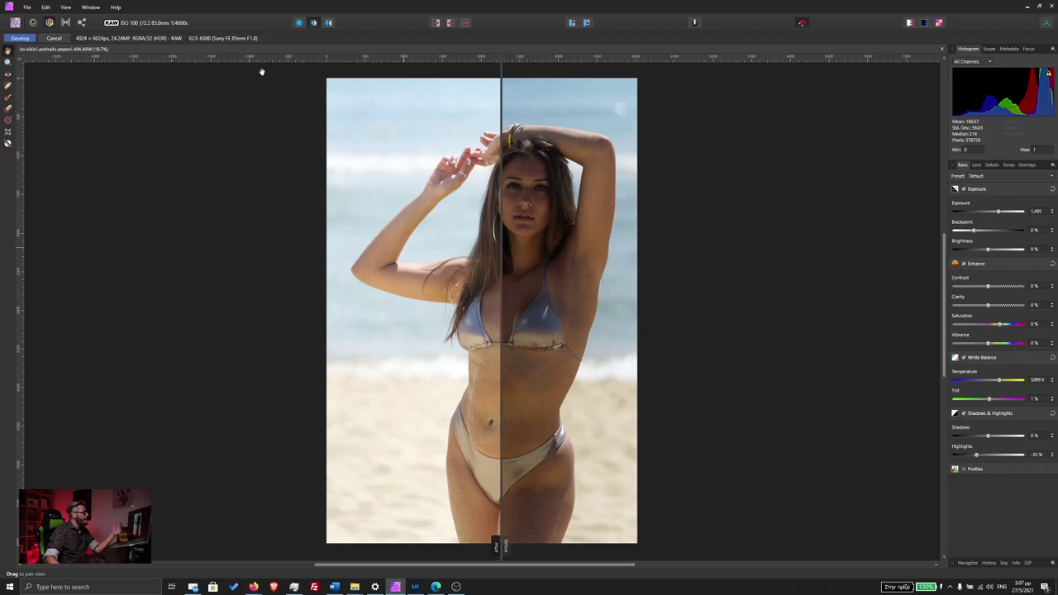
pyautogui.click(20, 39)
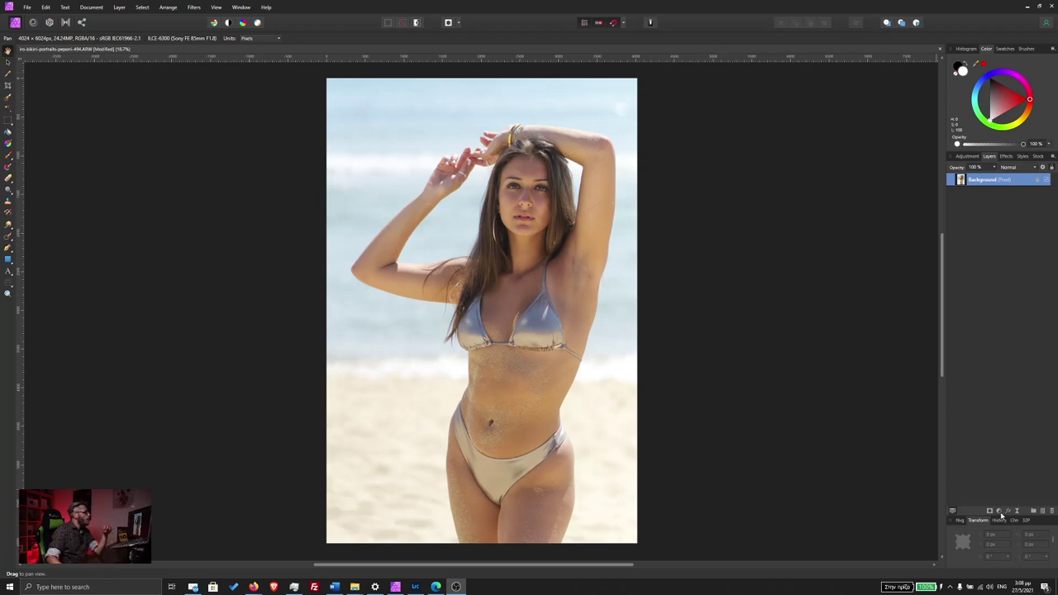
# Add a Curves adjustment layer with its midpoint raised to brighten the photo.
pyautogui.click(1000, 511)
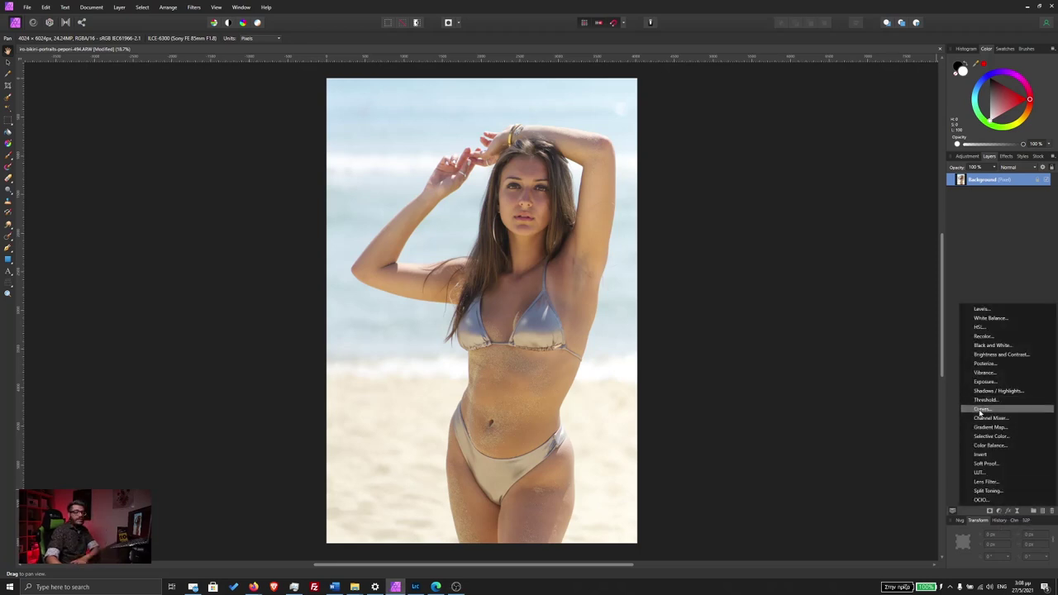
pyautogui.click(980, 409)
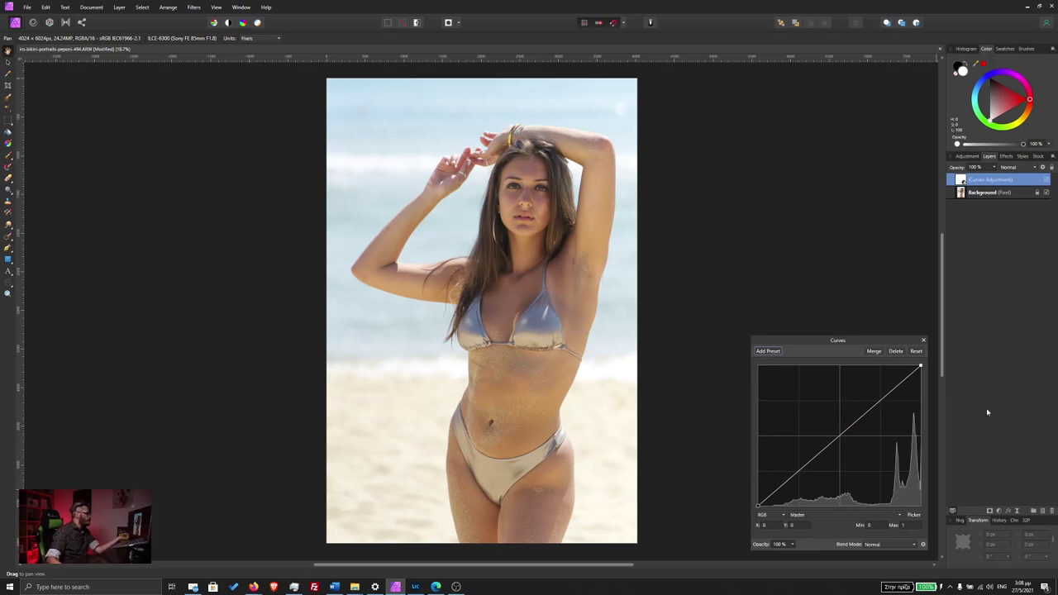
pyautogui.click(839, 436)
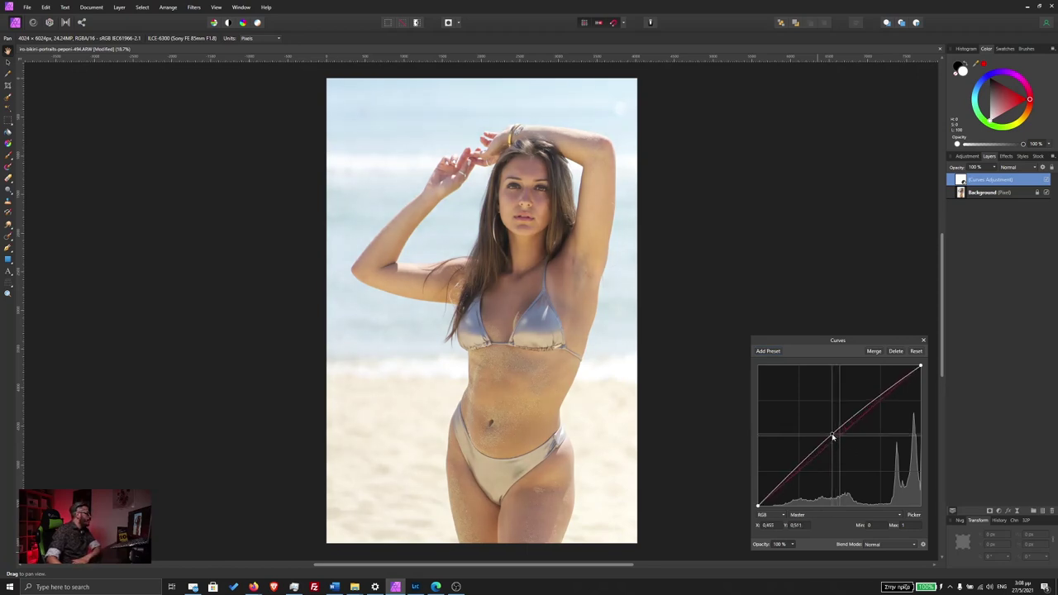
pyautogui.moveTo(839, 436); pyautogui.dragTo(823, 420)
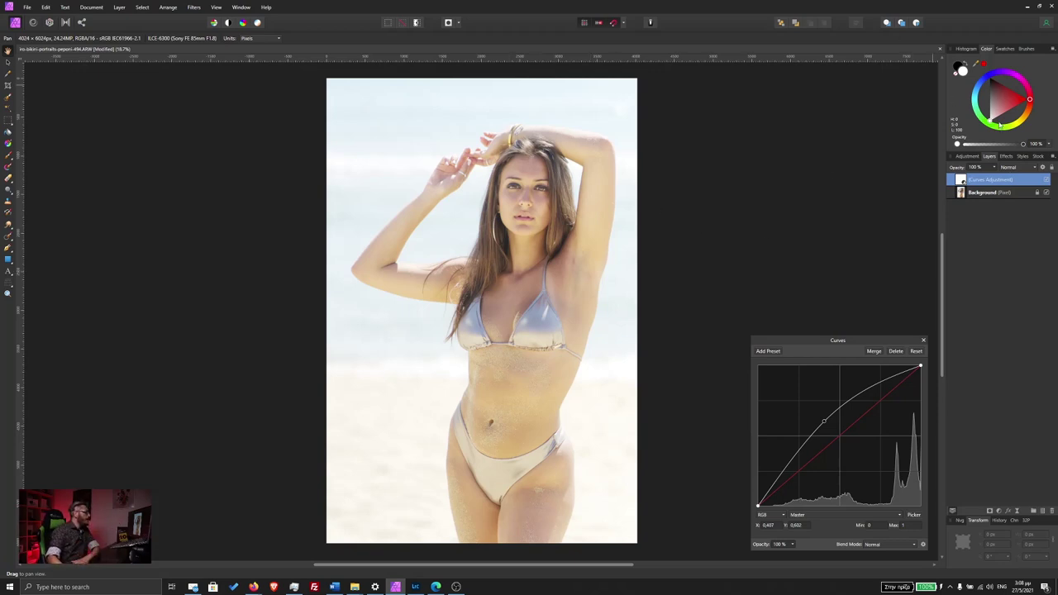
# Rename the Curves layer 'Brighten The Body' and close its settings.
pyautogui.doubleClick(989, 181)
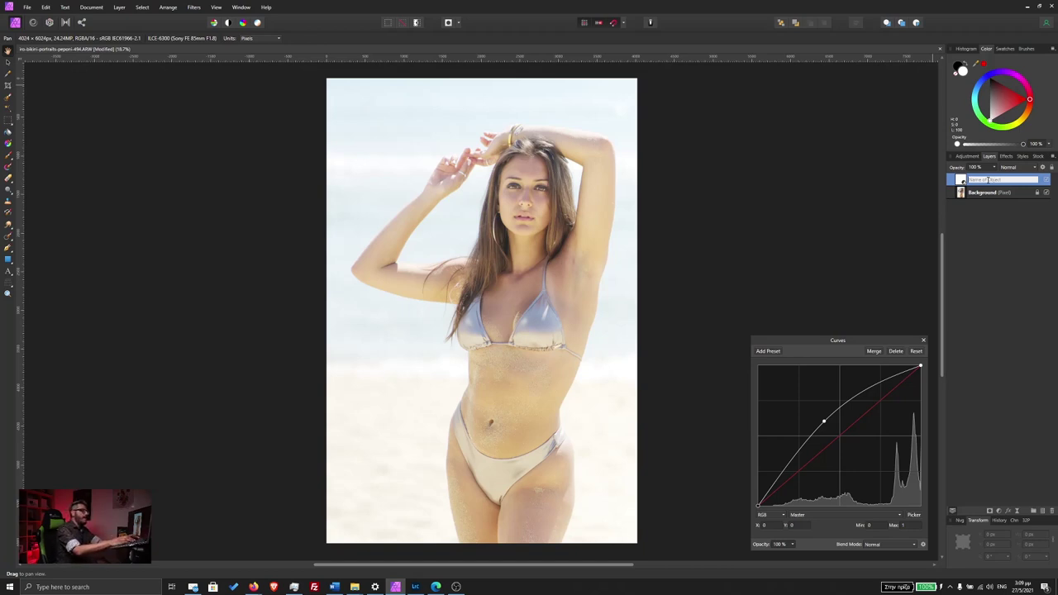
pyautogui.write('Bri')
pyautogui.press('BackSpace')
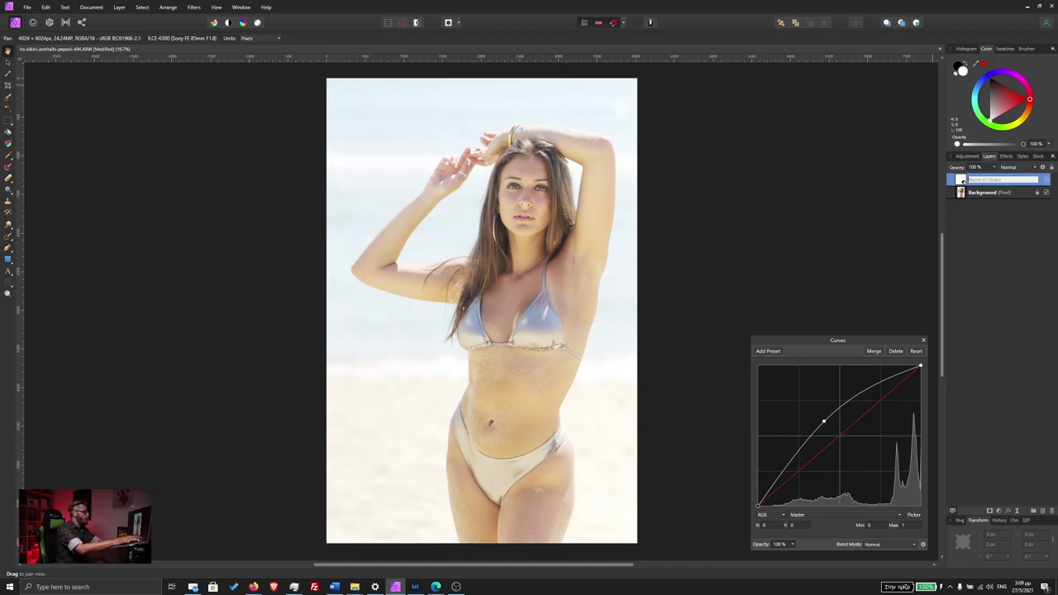
pyautogui.write('Brighten')
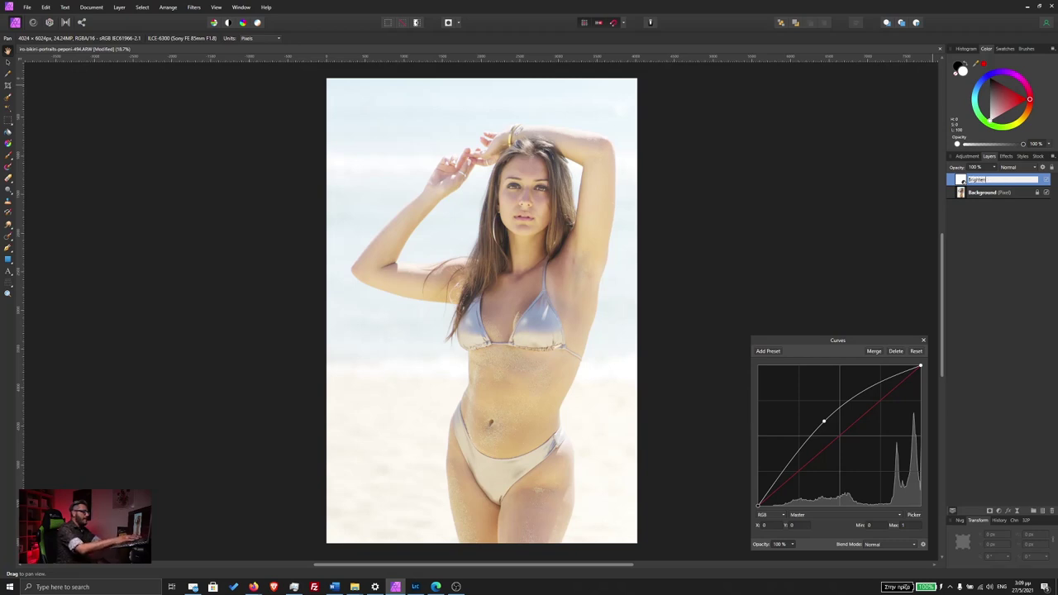
pyautogui.write(' The Body')
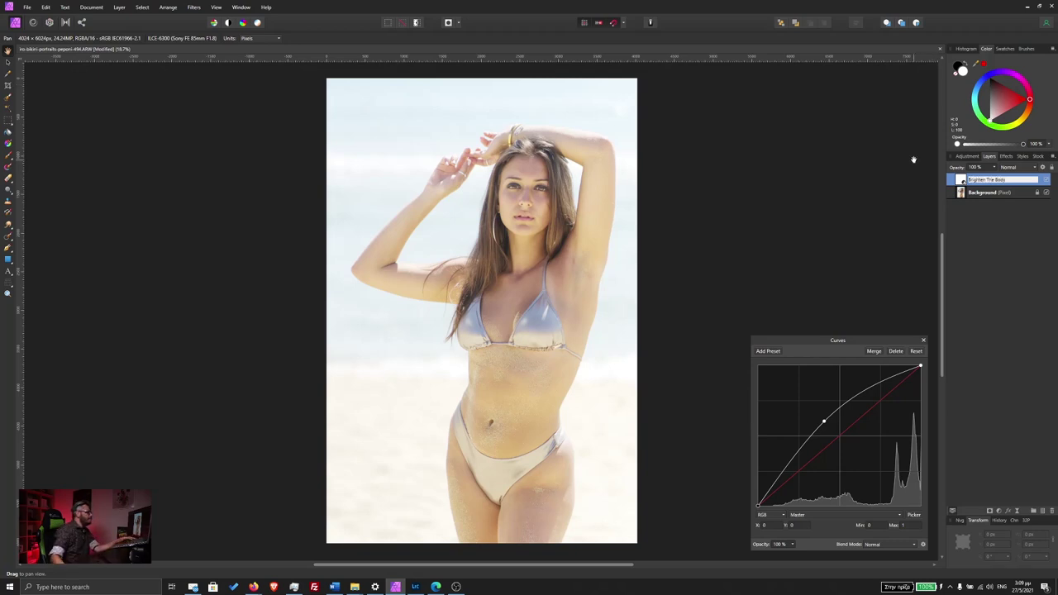
pyautogui.press('Return')
pyautogui.click(923, 338)
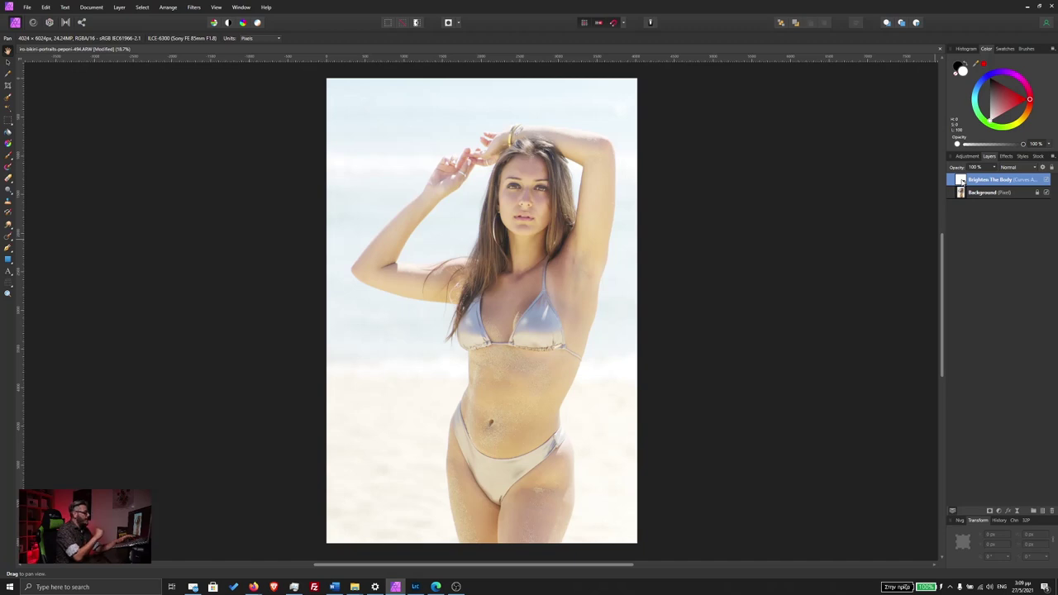
# Invert the Curves mask and ready a smaller Paint Brush with white as the colour.
pyautogui.hotkey('ctrl', 'i')
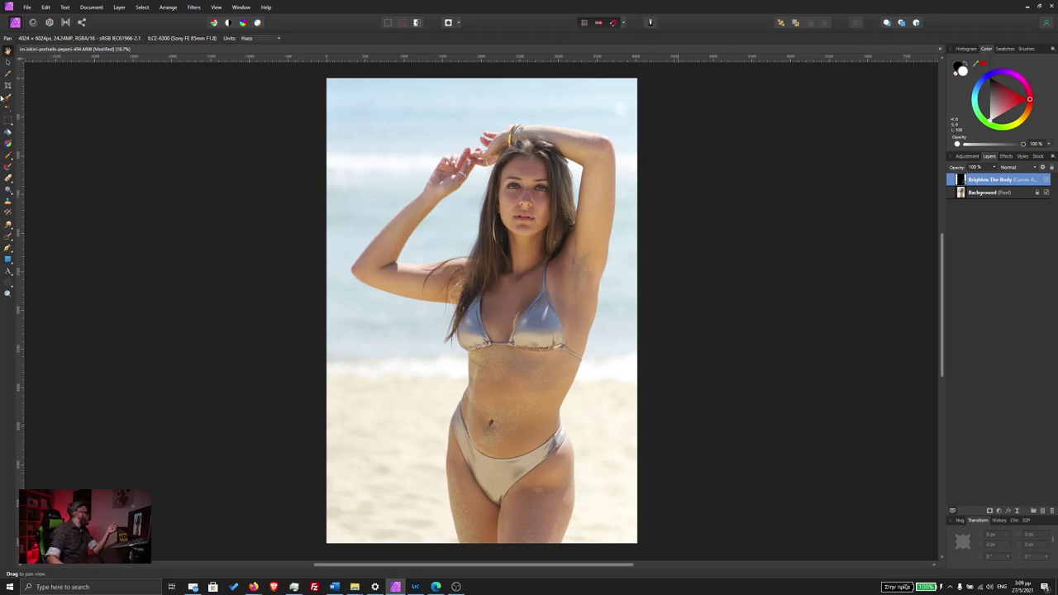
pyautogui.click(7, 159)
pyautogui.click(50, 156)
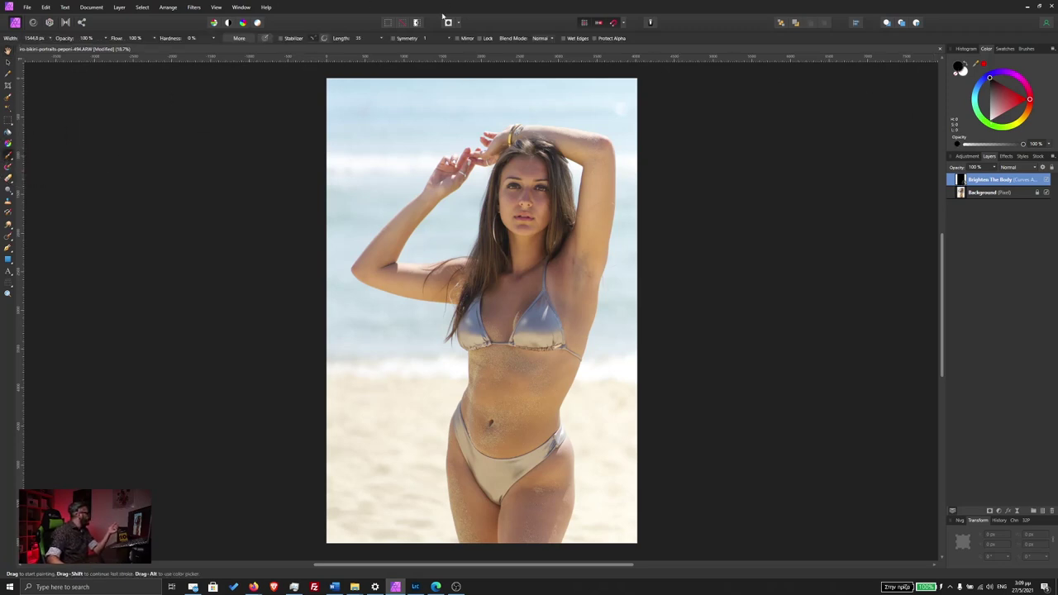
pyautogui.press('[')
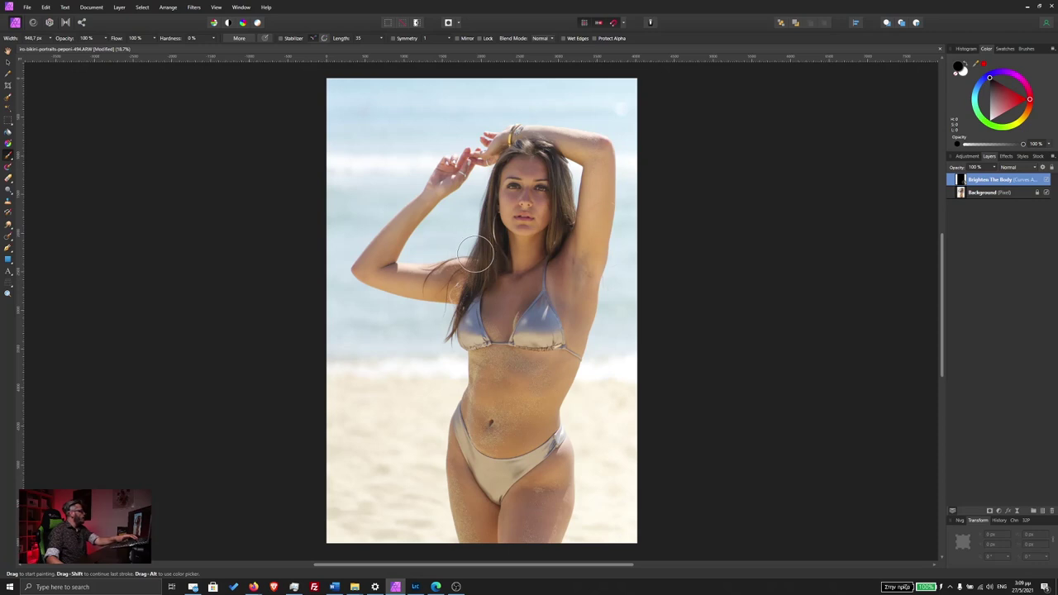
pyautogui.press('[')
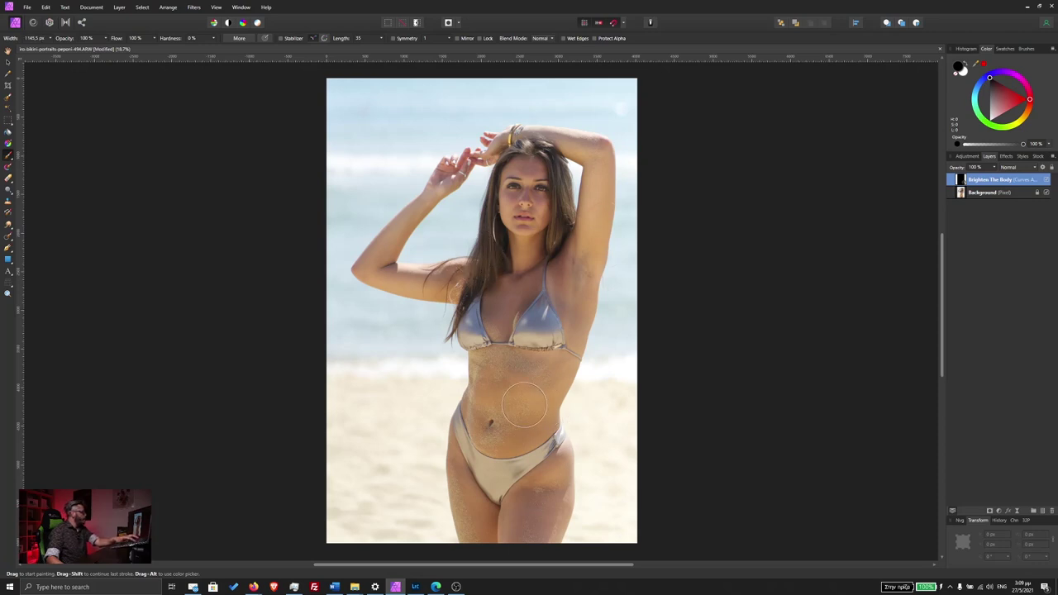
pyautogui.press('[')
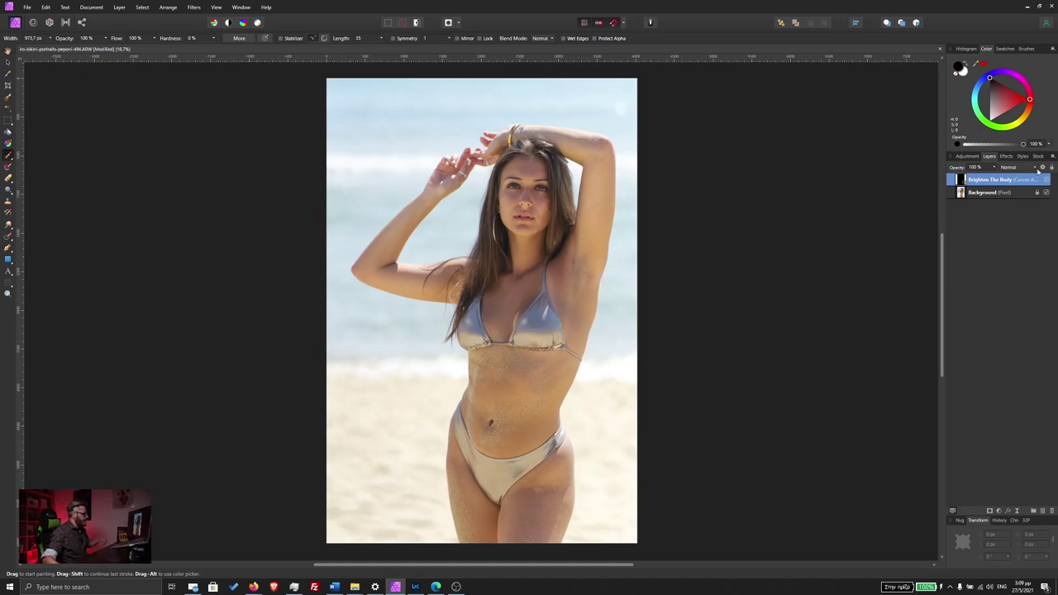
pyautogui.click(967, 65)
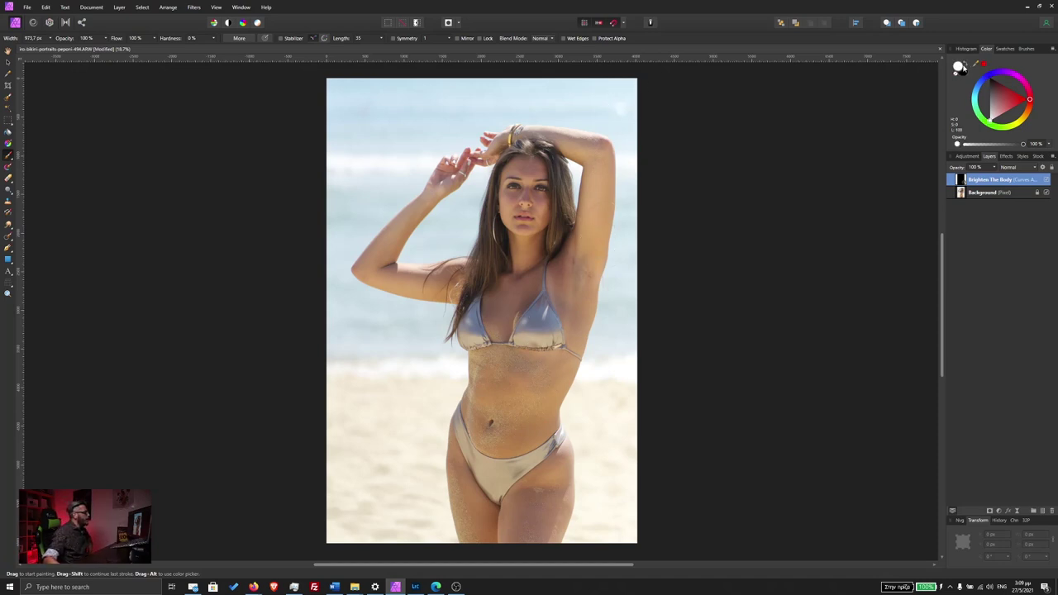
# Paint the brightening onto the model's torso, leg and raised arm.
pyautogui.moveTo(523, 302)
pyautogui.mouseDown()
pyautogui.moveTo(476, 494)
pyautogui.moveTo(499, 498)
pyautogui.moveTo(511, 288)
pyautogui.moveTo(545, 341)
pyautogui.moveTo(529, 403)
pyautogui.moveTo(558, 338)
pyautogui.moveTo(591, 160)
pyautogui.moveTo(517, 156)
pyautogui.moveTo(528, 293)
pyautogui.moveTo(494, 281)
pyautogui.moveTo(403, 281)
pyautogui.moveTo(441, 289)
pyautogui.moveTo(374, 268)
pyautogui.moveTo(376, 256)
pyautogui.moveTo(482, 150)
pyautogui.moveTo(559, 134)
pyautogui.moveTo(596, 148)
pyautogui.moveTo(558, 137)
pyautogui.mouseUp()
pyautogui.press('[')
pyautogui.press('[')
pyautogui.press('[')
pyautogui.moveTo(594, 178)
pyautogui.mouseDown()
pyautogui.moveTo(572, 231)
pyautogui.moveTo(559, 169)
pyautogui.moveTo(536, 164)
pyautogui.moveTo(548, 223)
pyautogui.moveTo(545, 169)
pyautogui.moveTo(456, 311)
pyautogui.moveTo(495, 234)
pyautogui.moveTo(483, 245)
pyautogui.moveTo(497, 283)
pyautogui.moveTo(500, 250)
pyautogui.moveTo(474, 201)
pyautogui.moveTo(451, 226)
pyautogui.moveTo(478, 201)
pyautogui.moveTo(467, 213)
pyautogui.mouseUp()
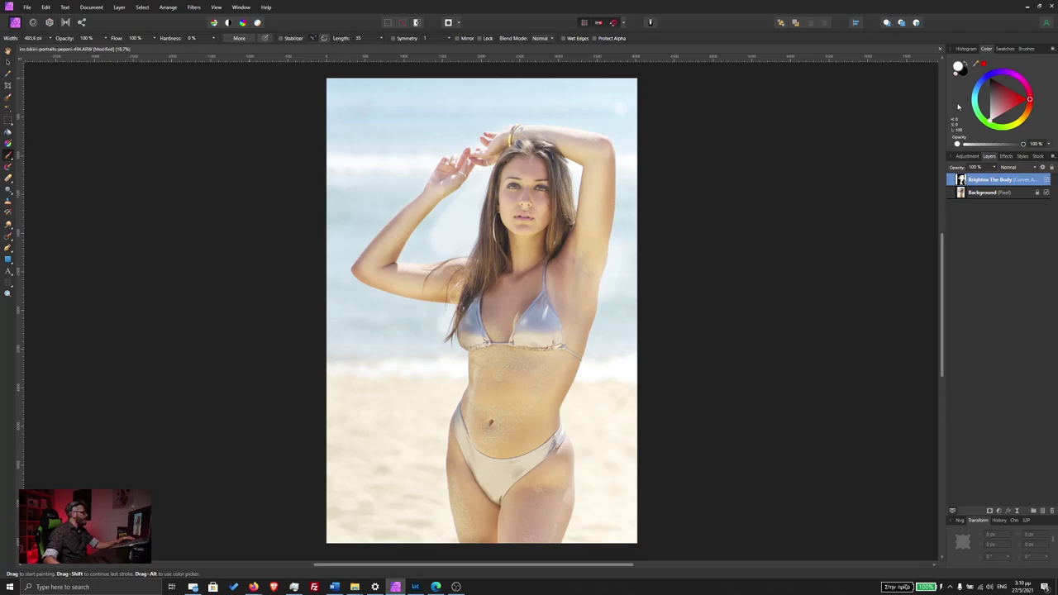
# Paint black to remove brightening between the raised arm and hair, checking the layer's effect.
pyautogui.click(966, 65)
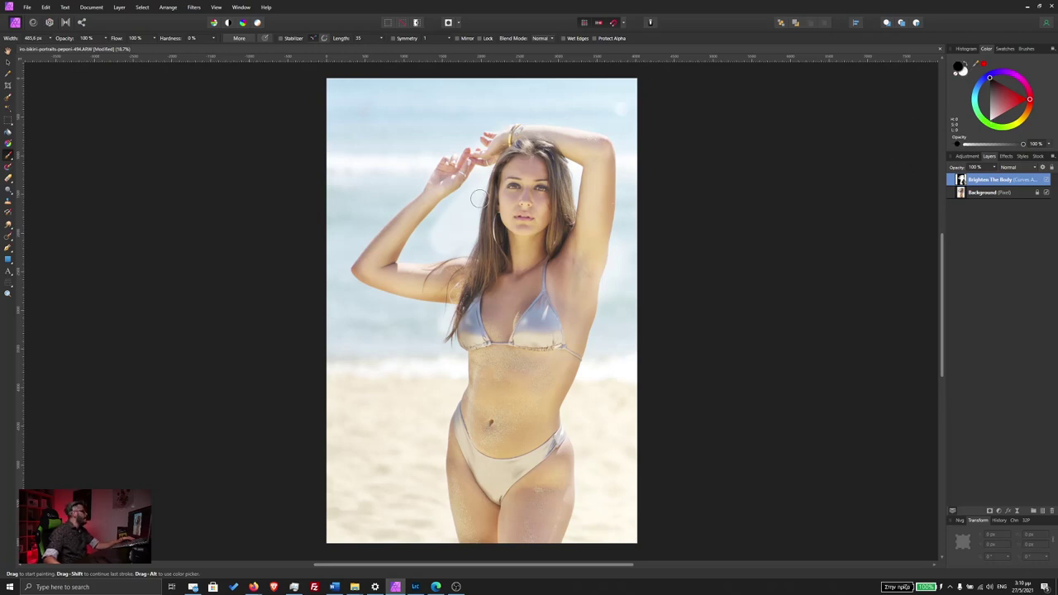
pyautogui.moveTo(456, 199)
pyautogui.mouseDown()
pyautogui.moveTo(479, 175)
pyautogui.moveTo(443, 245)
pyautogui.moveTo(481, 192)
pyautogui.moveTo(470, 231)
pyautogui.moveTo(464, 241)
pyautogui.moveTo(485, 167)
pyautogui.moveTo(456, 243)
pyautogui.moveTo(435, 249)
pyautogui.mouseUp()
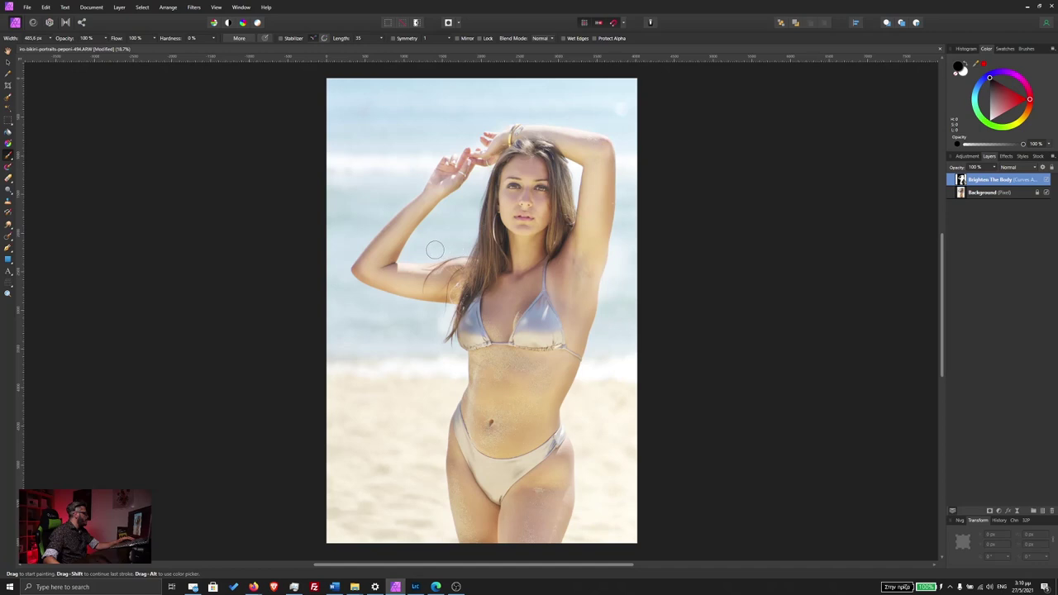
pyautogui.click(1046, 180)
pyautogui.click(1047, 180)
pyautogui.click(1046, 180)
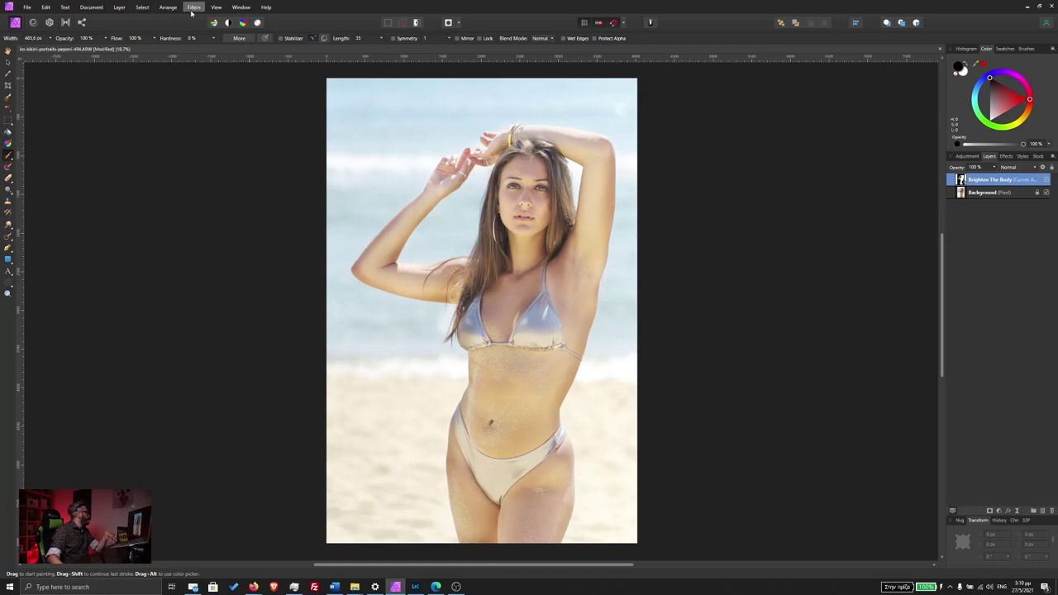
pyautogui.click(193, 8)
pyautogui.moveTo(197, 25)
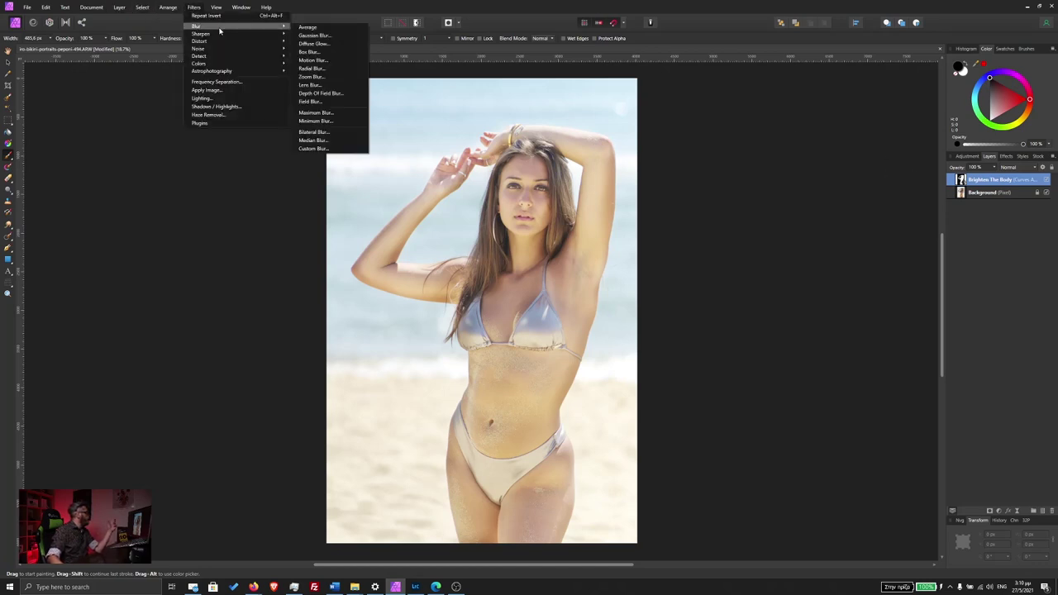
# Apply a Gaussian Blur of about 49 px to the Brighten The Body mask.
pyautogui.click(311, 35)
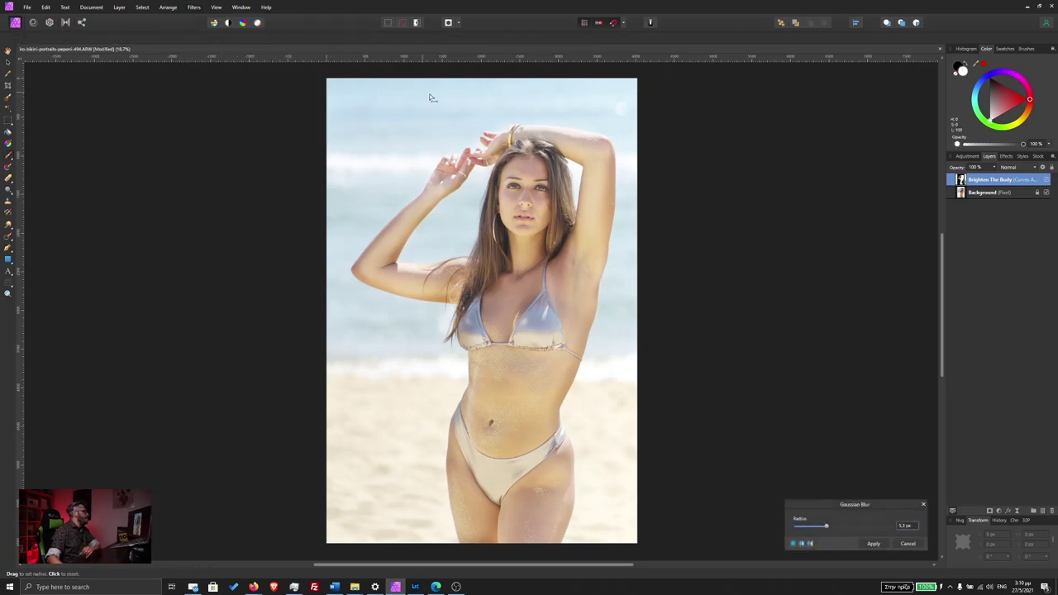
pyautogui.moveTo(826, 527); pyautogui.dragTo(899, 534)
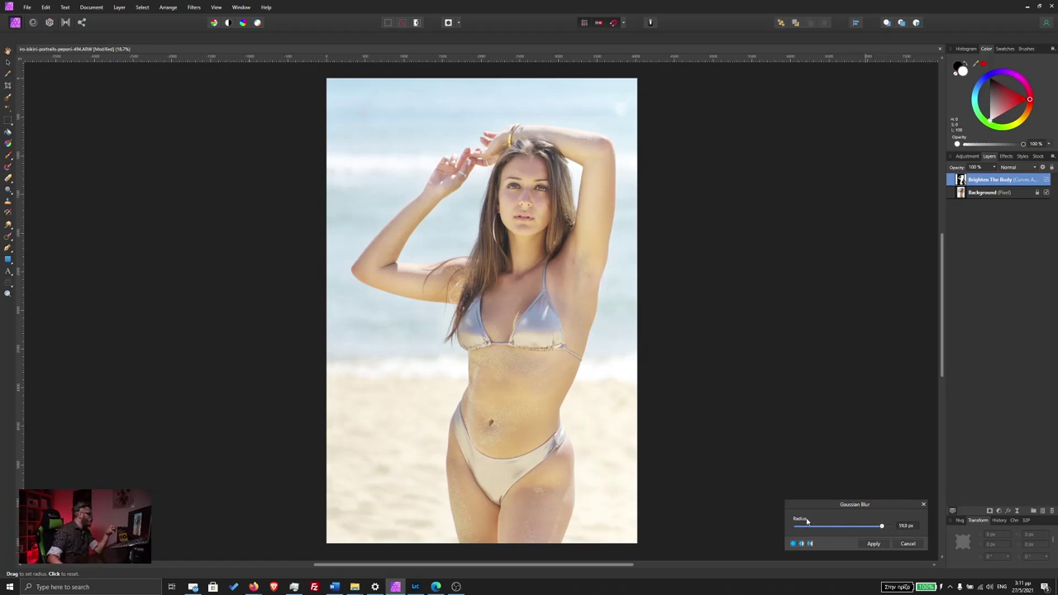
pyautogui.moveTo(806, 525); pyautogui.dragTo(878, 526)
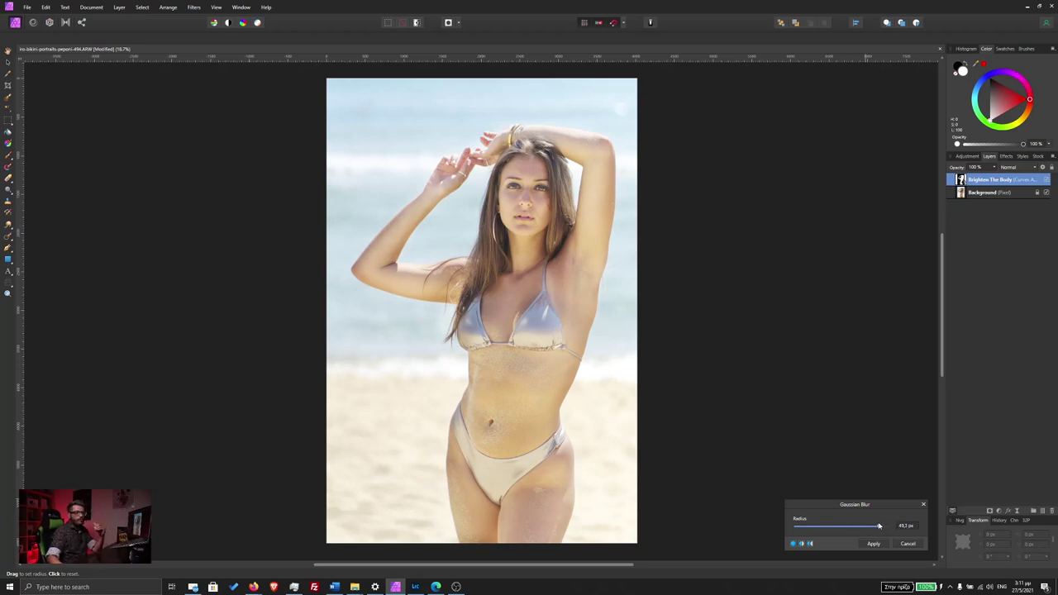
pyautogui.click(874, 544)
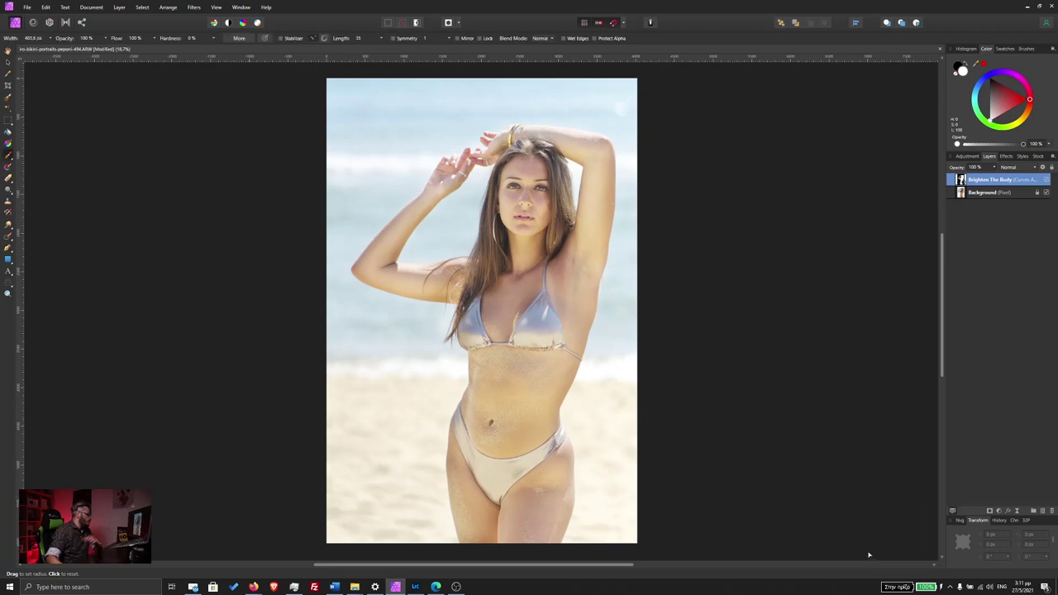
# Toggle Brighten The Body's visibility for a before/after comparison, leaving it switched on.
pyautogui.click(1046, 180)
pyautogui.click(1046, 181)
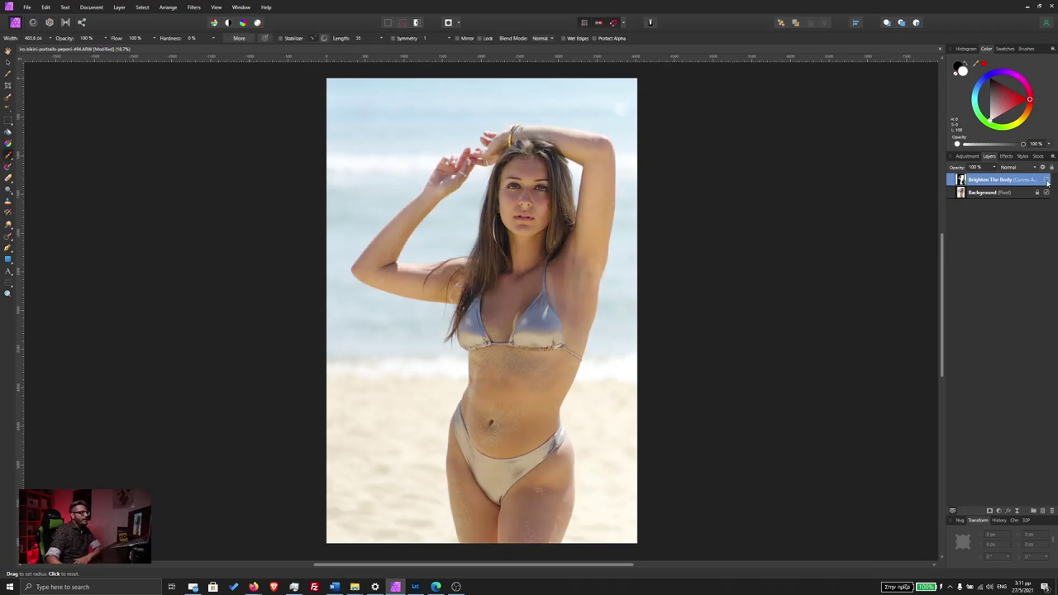
pyautogui.click(1047, 181)
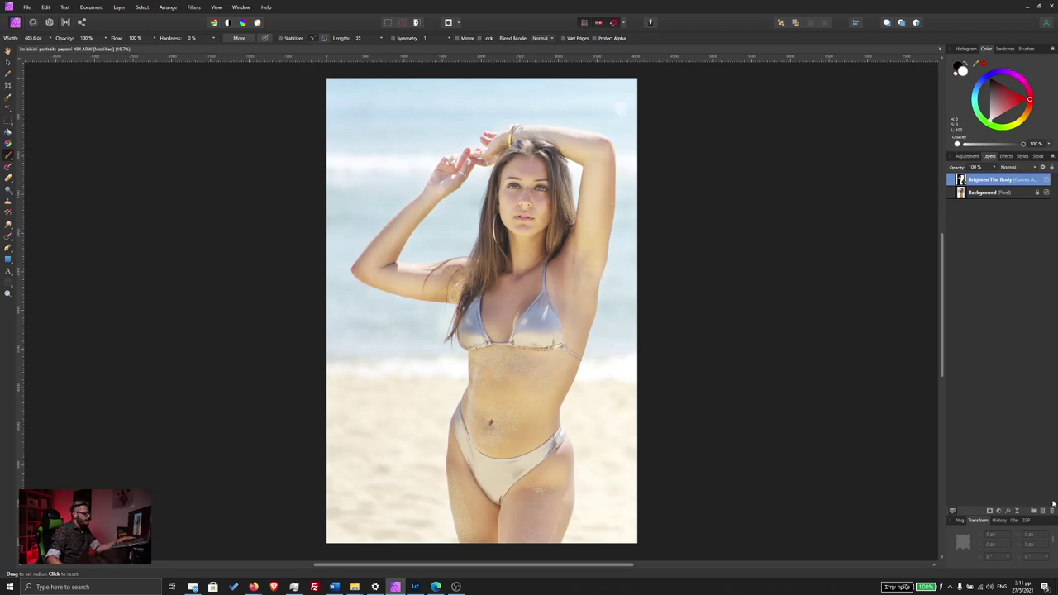
pyautogui.click(1000, 511)
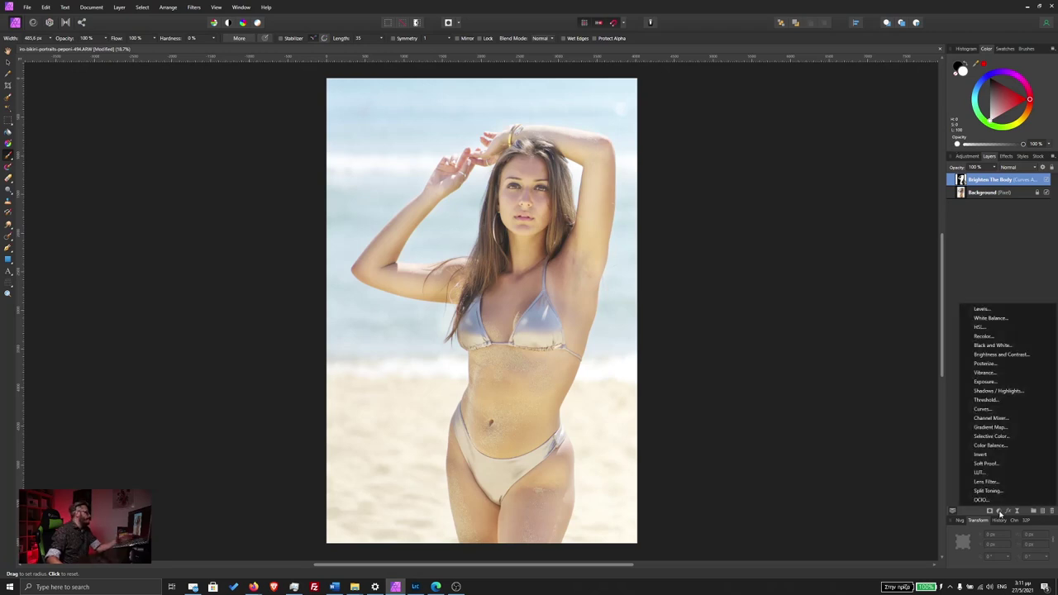
# Add a Selective Color adjustment layer and select its Yellows colour range.
pyautogui.click(991, 436)
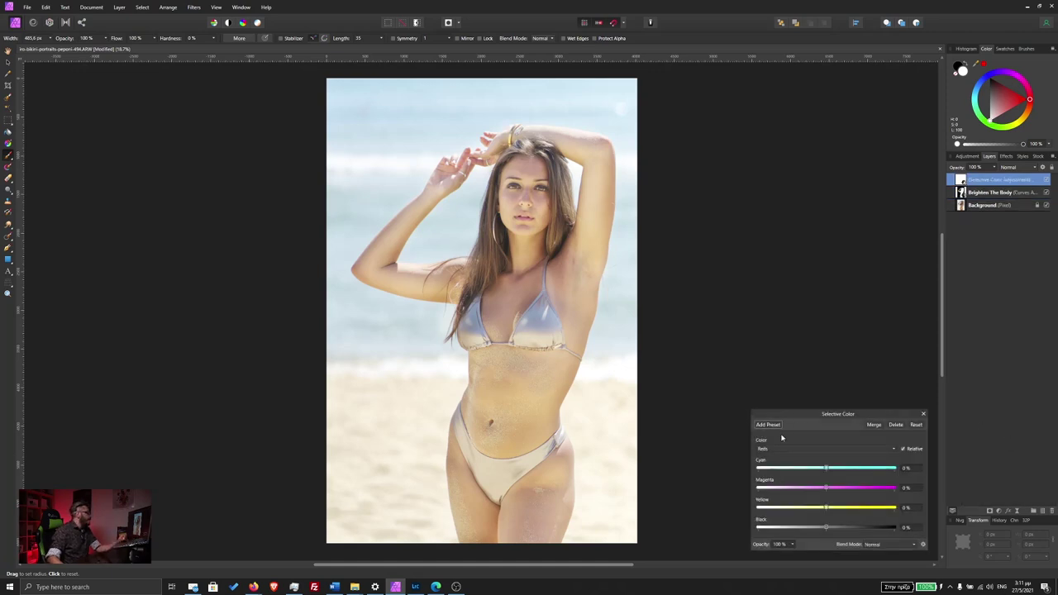
pyautogui.moveTo(830, 417); pyautogui.dragTo(783, 288)
pyautogui.click(735, 319)
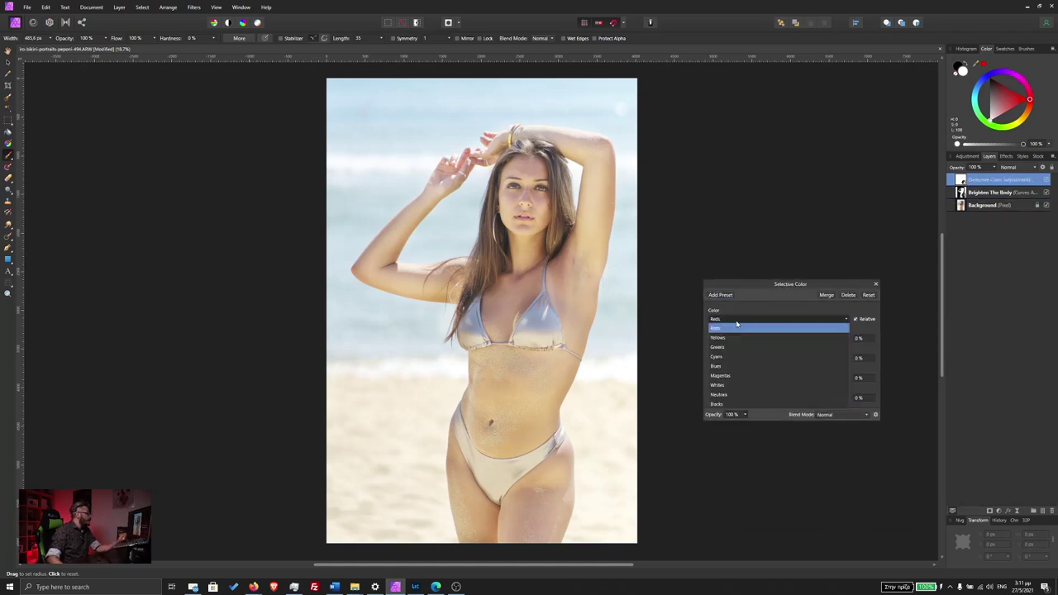
pyautogui.click(727, 337)
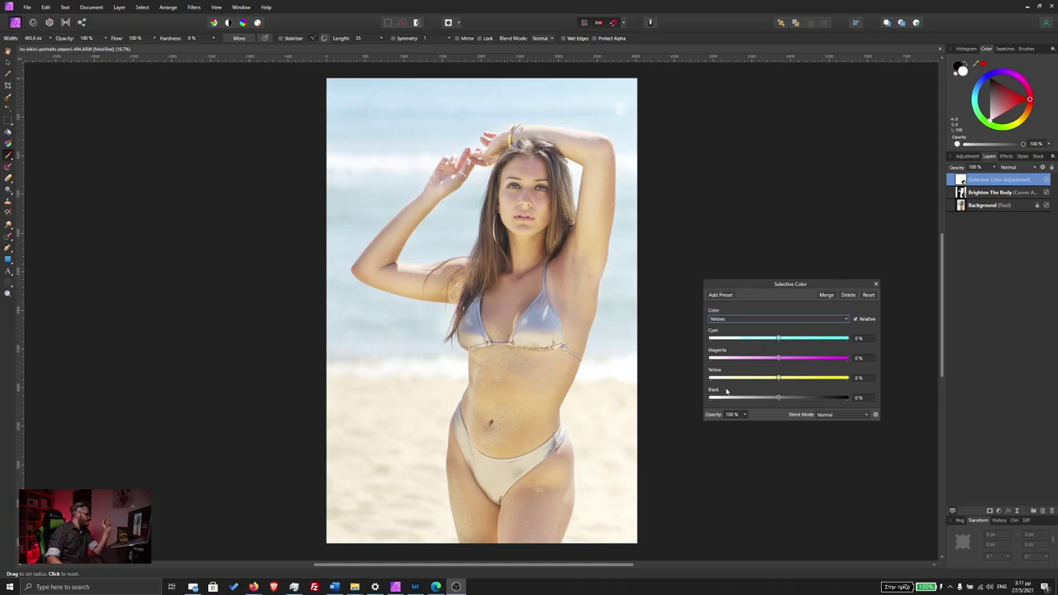
pyautogui.moveTo(778, 338); pyautogui.dragTo(776, 338)
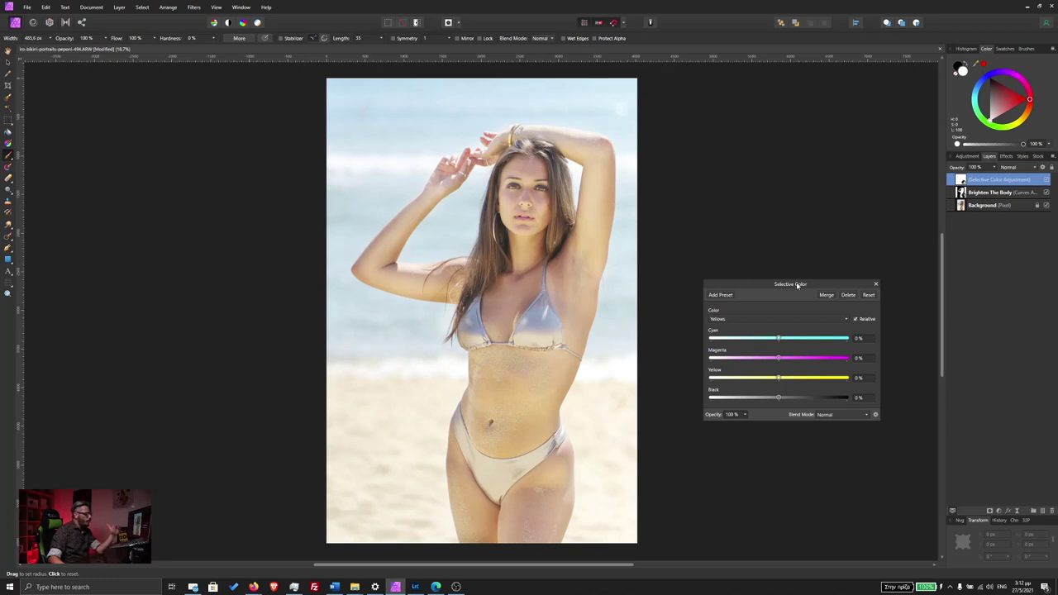
# Cut cyan in the Yellows by 84%, lower yellow slightly, and close the settings.
pyautogui.click(774, 320)
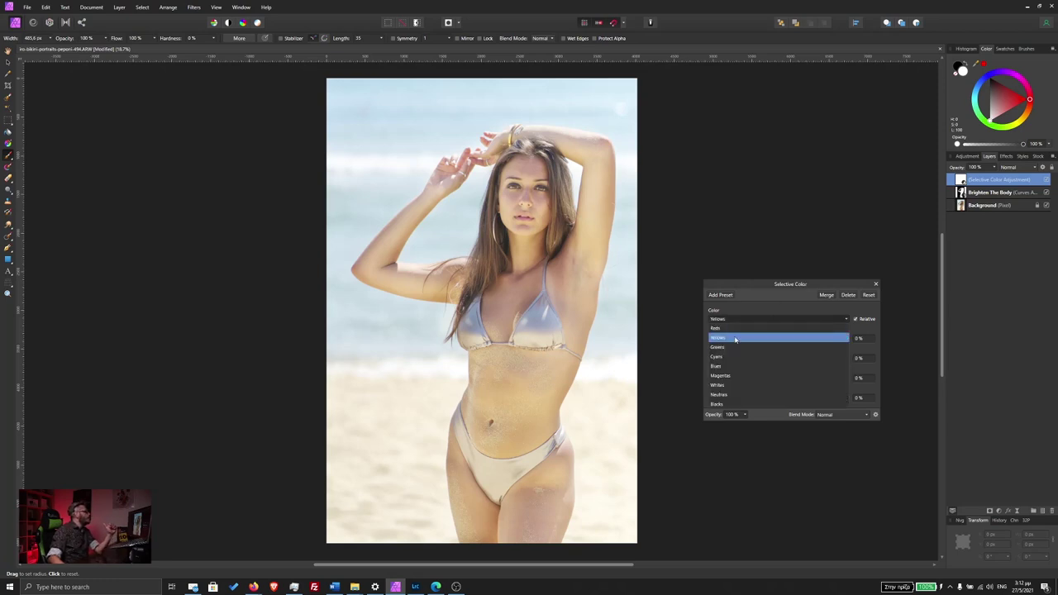
pyautogui.click(735, 339)
pyautogui.moveTo(775, 340); pyautogui.dragTo(732, 338)
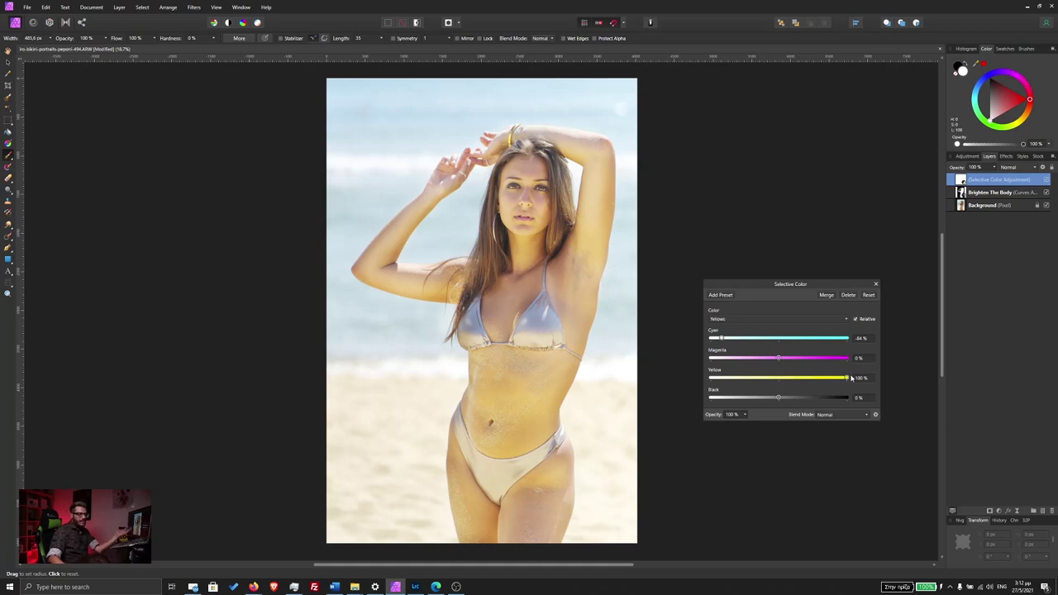
pyautogui.moveTo(845, 377); pyautogui.dragTo(824, 381)
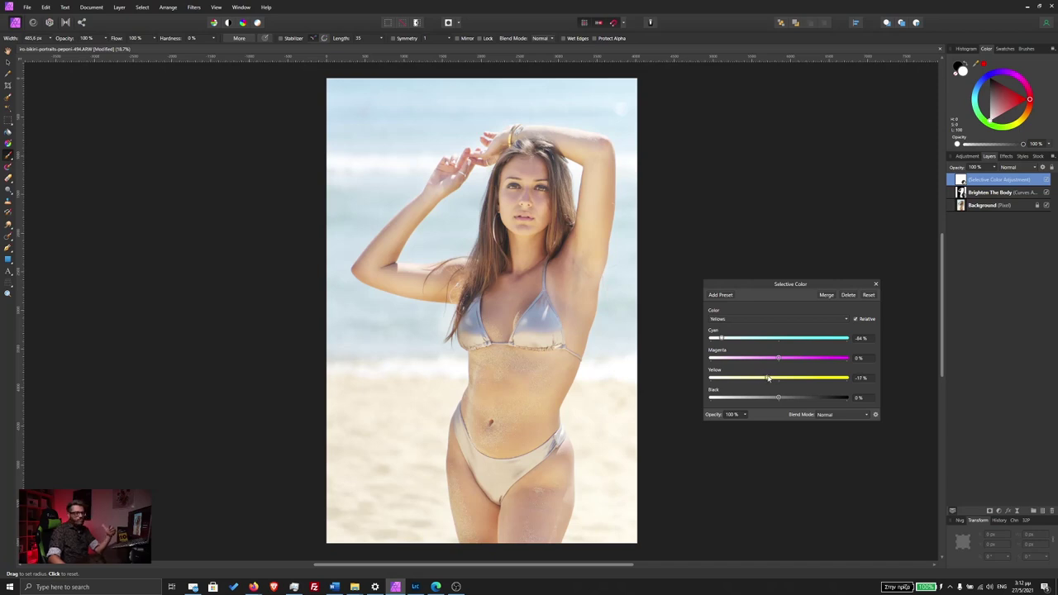
pyautogui.moveTo(768, 378); pyautogui.dragTo(748, 378)
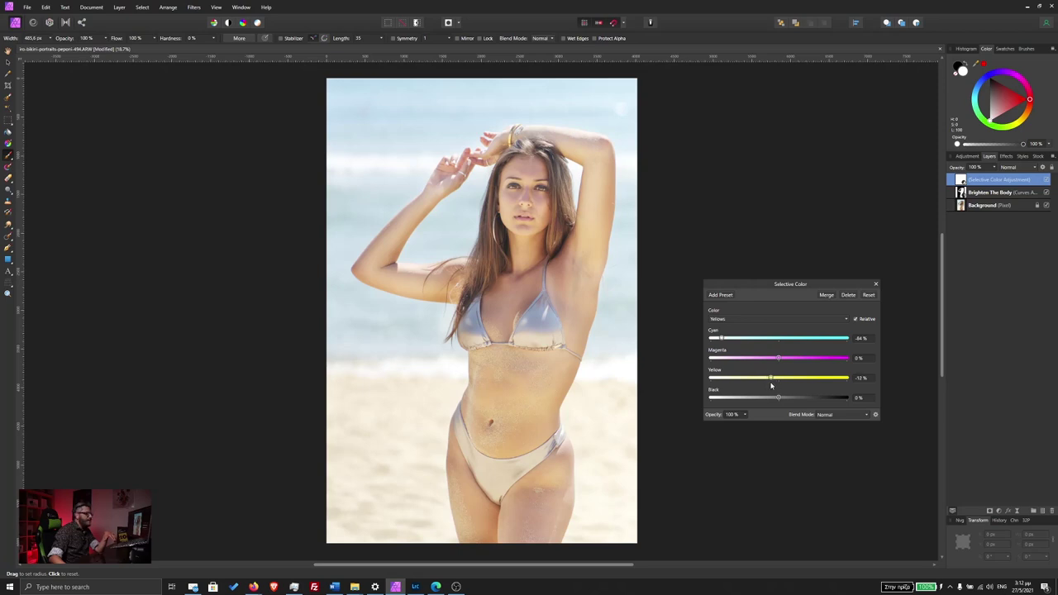
pyautogui.click(875, 284)
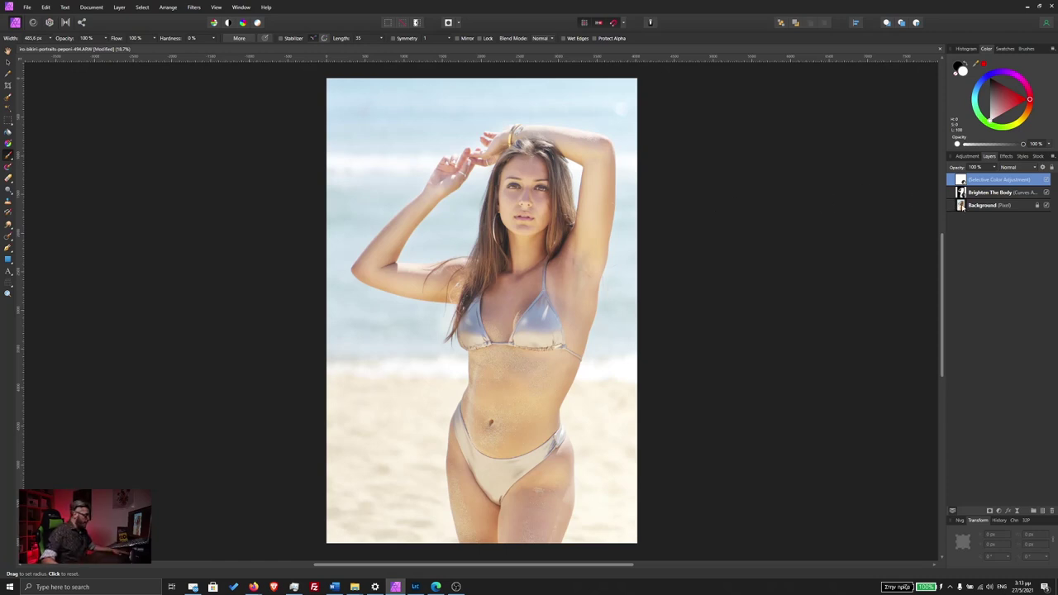
# Re-develop the Background layer with Clarity 14%, Saturation 1% and Vibrance -14%.
pyautogui.click(962, 207)
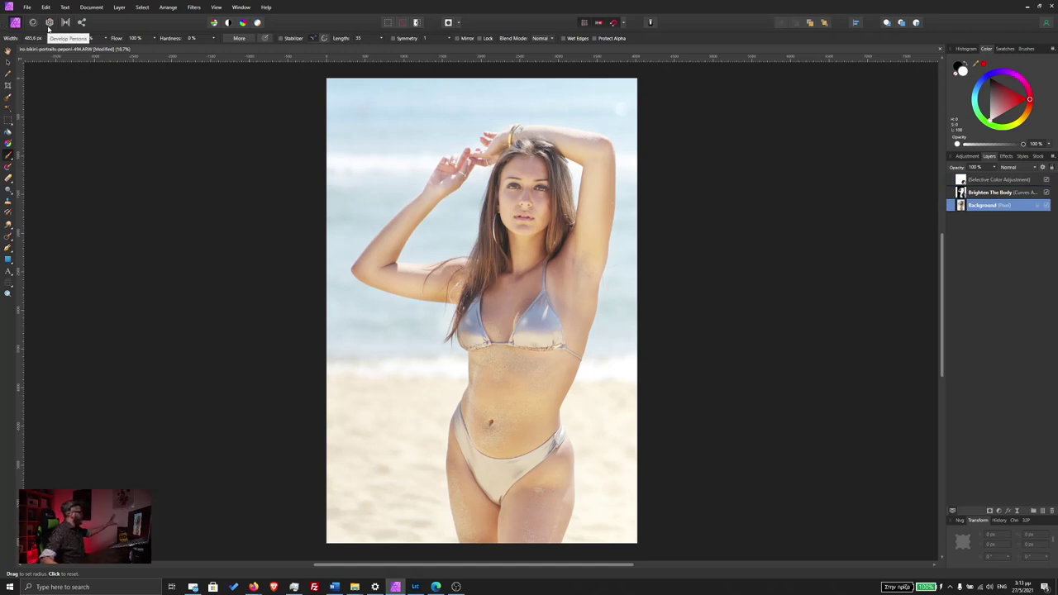
pyautogui.click(48, 22)
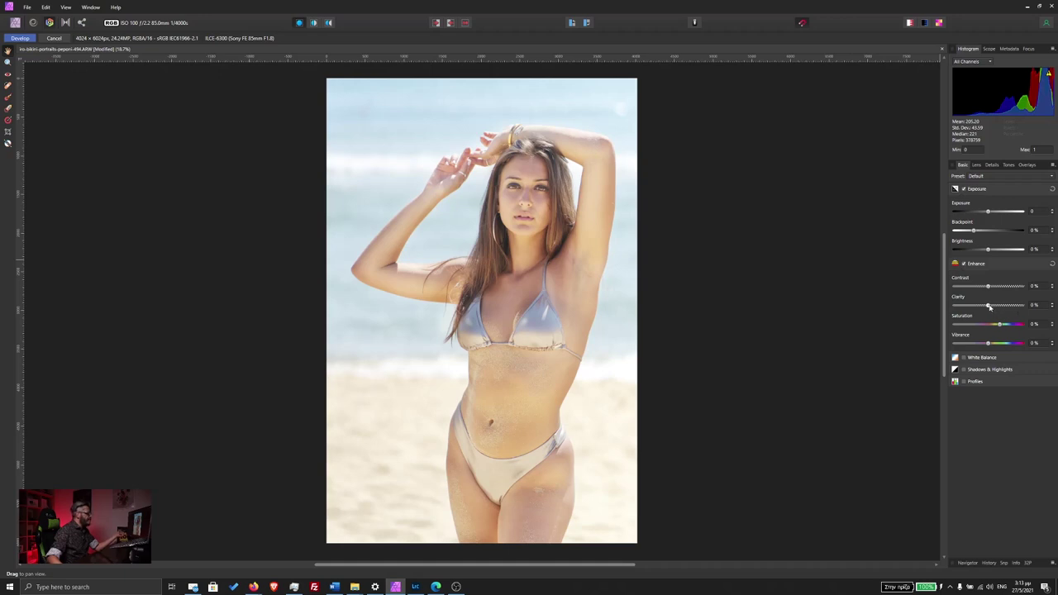
pyautogui.moveTo(991, 307); pyautogui.dragTo(995, 308)
pyautogui.moveTo(999, 326); pyautogui.dragTo(980, 344)
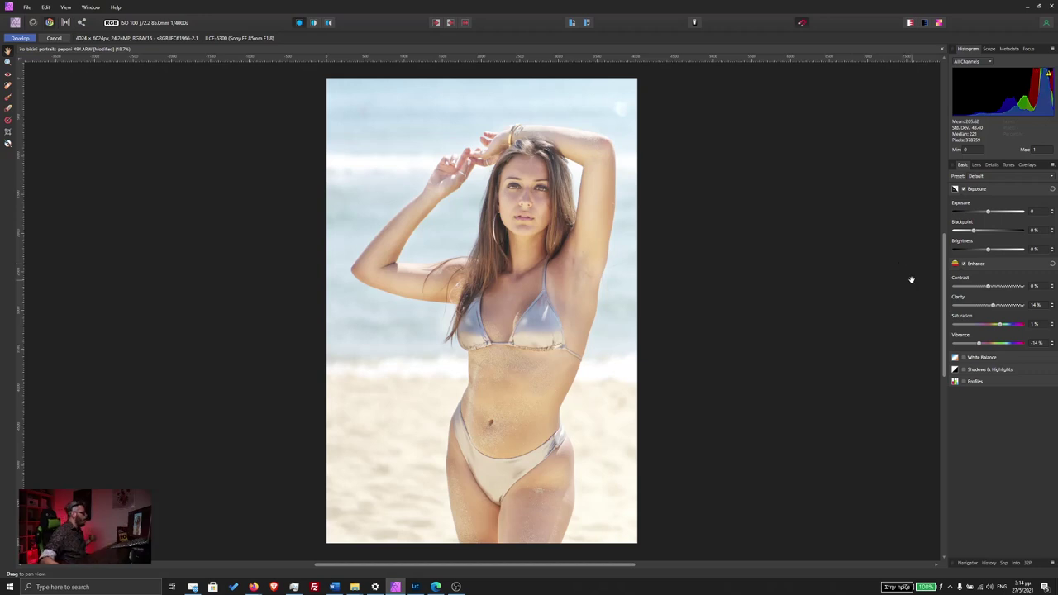
pyautogui.click(19, 39)
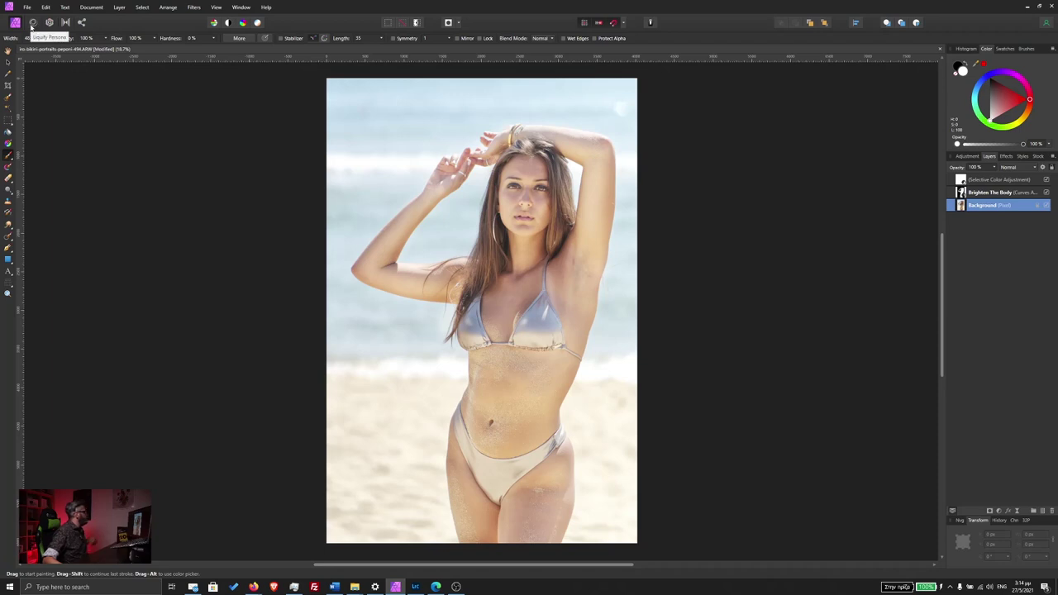
# Enter the Liquify persona, with a 1024 px push-forward brush over the portrait.
pyautogui.click(32, 23)
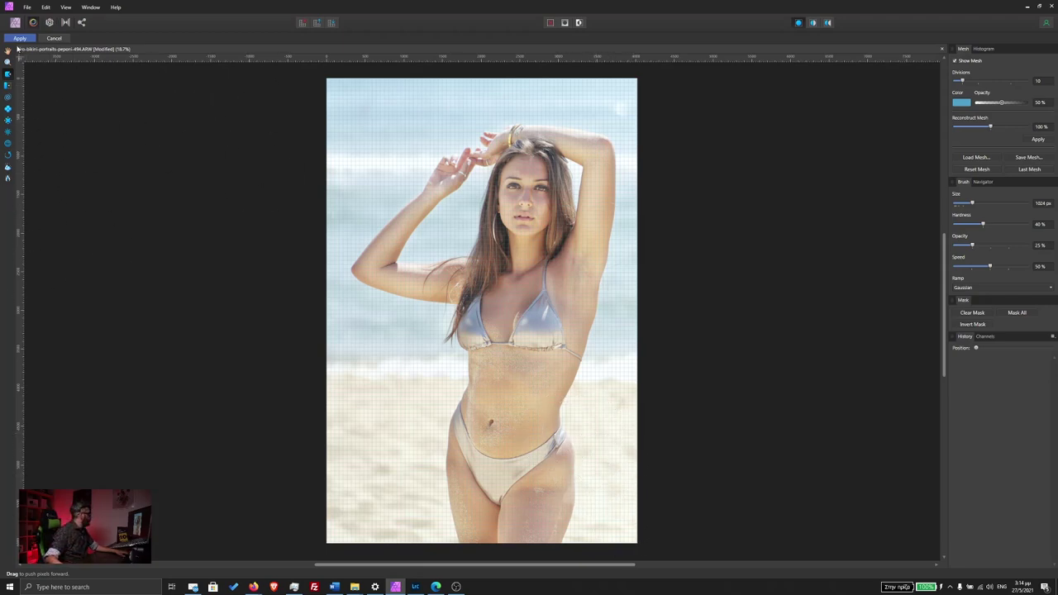
pyautogui.scroll(-1, 602, 438)
# Push the right hip, bikini edge and thigh contour inward with a smaller liquify brush.
pyautogui.scroll(-1, 571, 409)
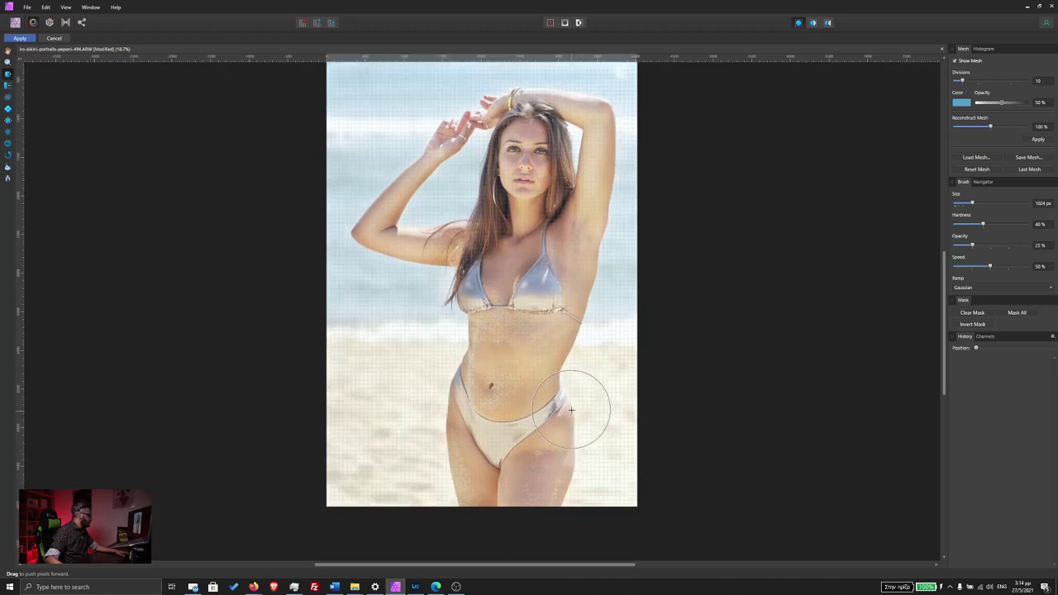
pyautogui.moveTo(571, 409); pyautogui.dragTo(575, 426)
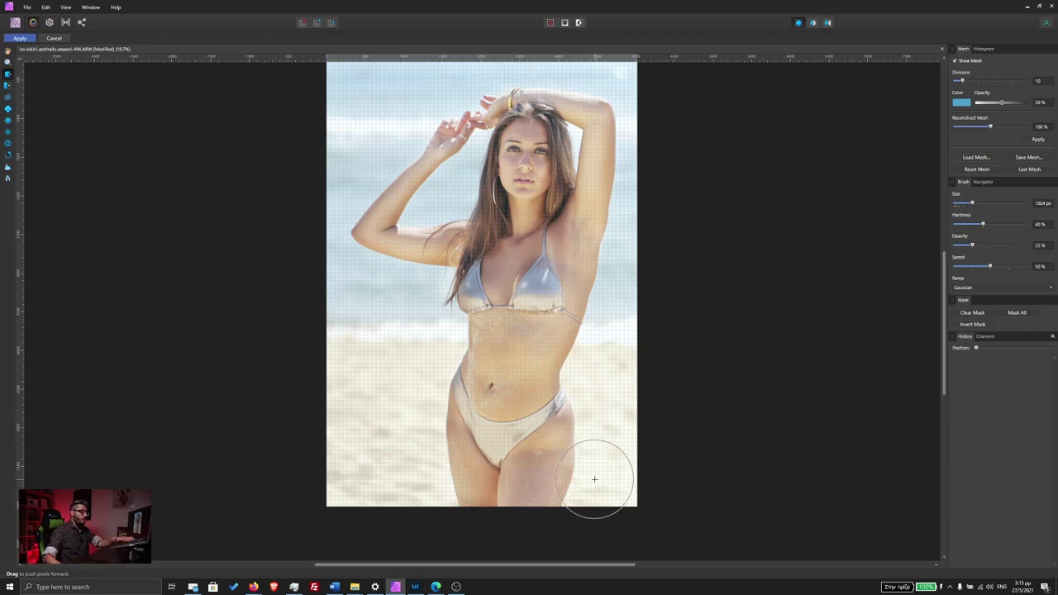
pyautogui.press('[')
pyautogui.press('[')
pyautogui.press('[')
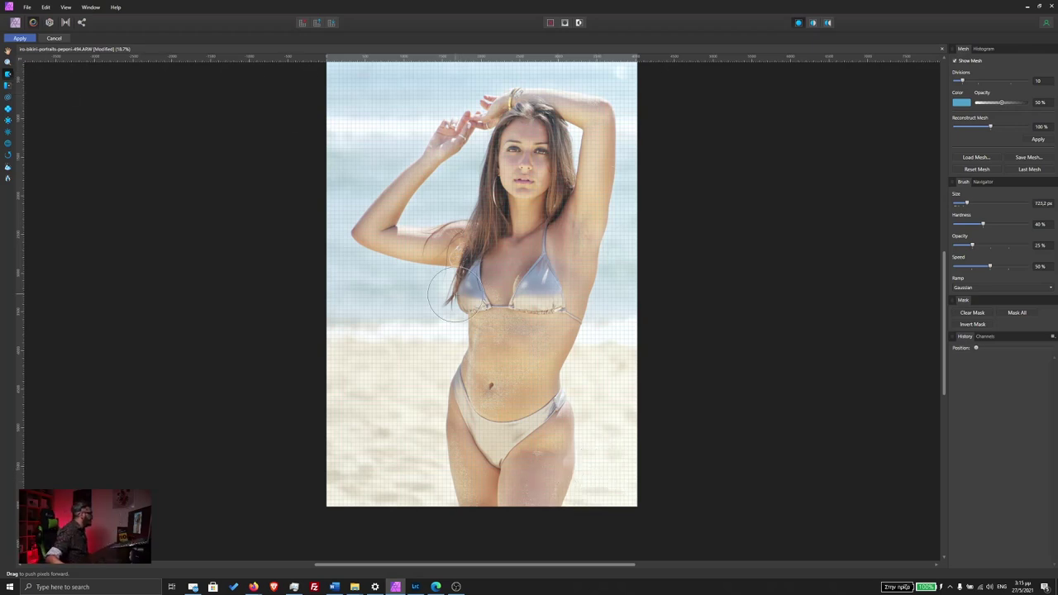
pyautogui.moveTo(593, 465); pyautogui.dragTo(596, 468)
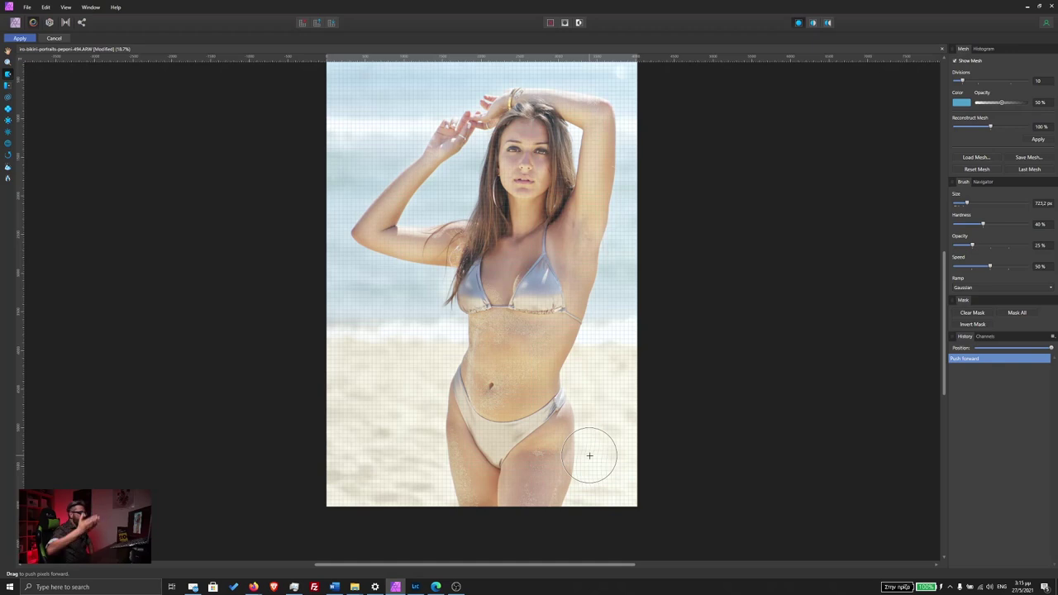
pyautogui.moveTo(615, 405)
pyautogui.mouseDown()
pyautogui.moveTo(589, 406)
pyautogui.moveTo(590, 483)
pyautogui.mouseUp()
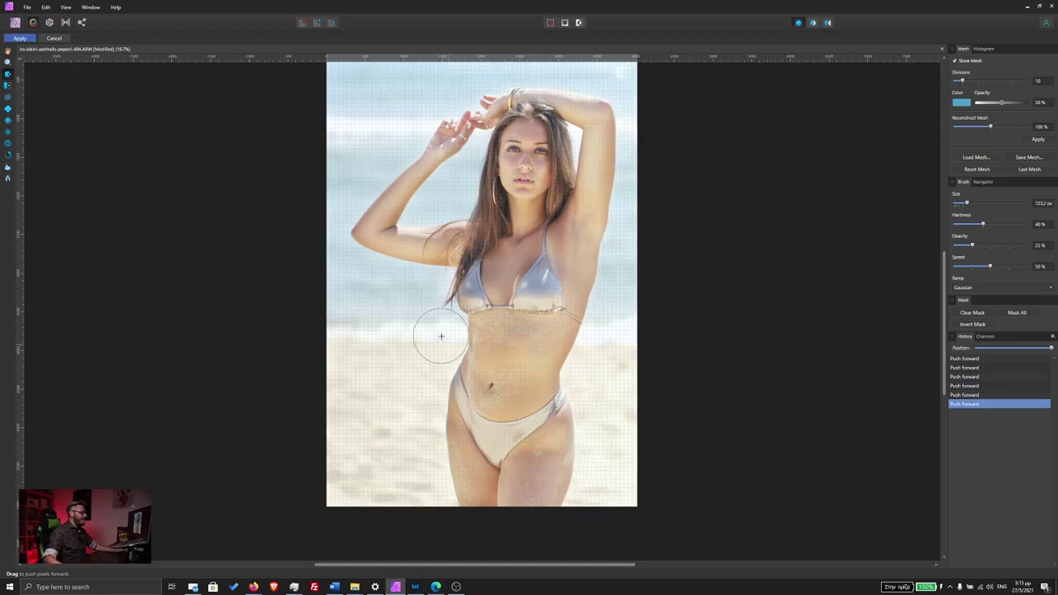
# Slim the left hip and waist, right chest and lower thigh, then apply the liquify.
pyautogui.moveTo(418, 425); pyautogui.dragTo(426, 426)
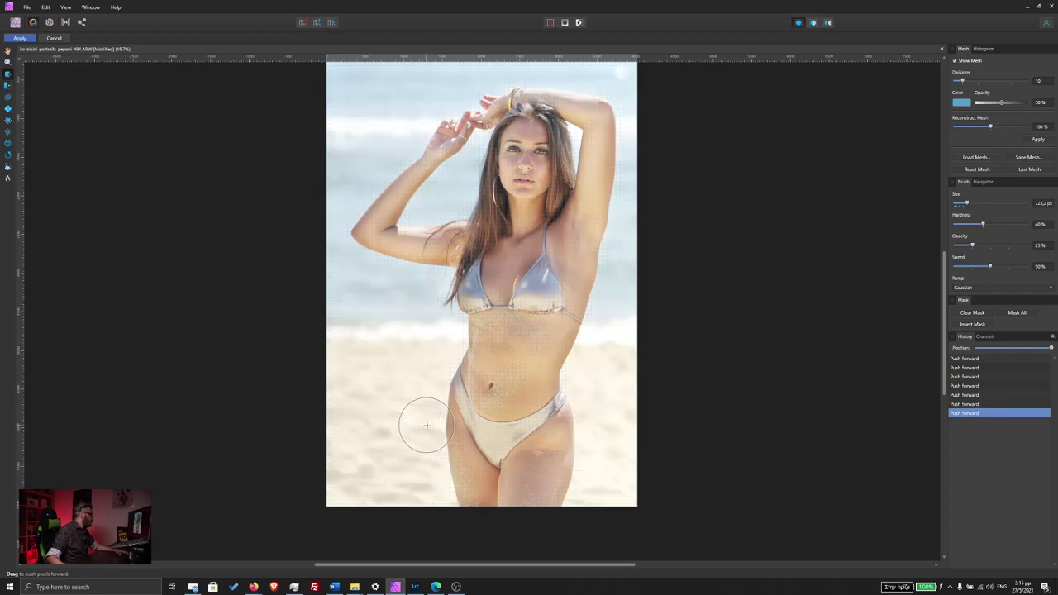
pyautogui.moveTo(426, 386)
pyautogui.mouseDown()
pyautogui.moveTo(438, 381)
pyautogui.moveTo(423, 442)
pyautogui.mouseUp()
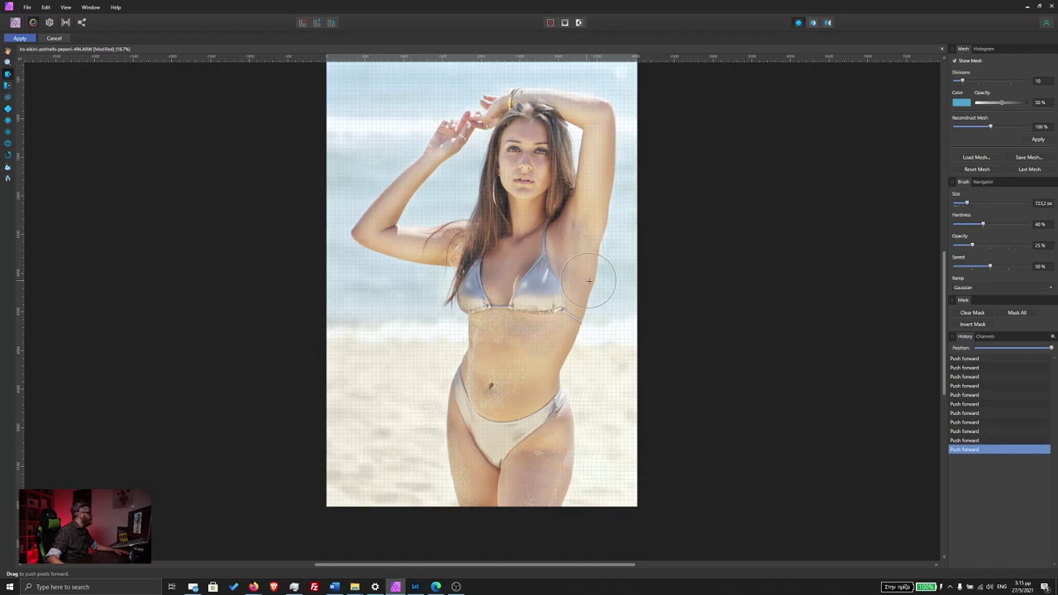
pyautogui.moveTo(612, 272); pyautogui.dragTo(609, 276)
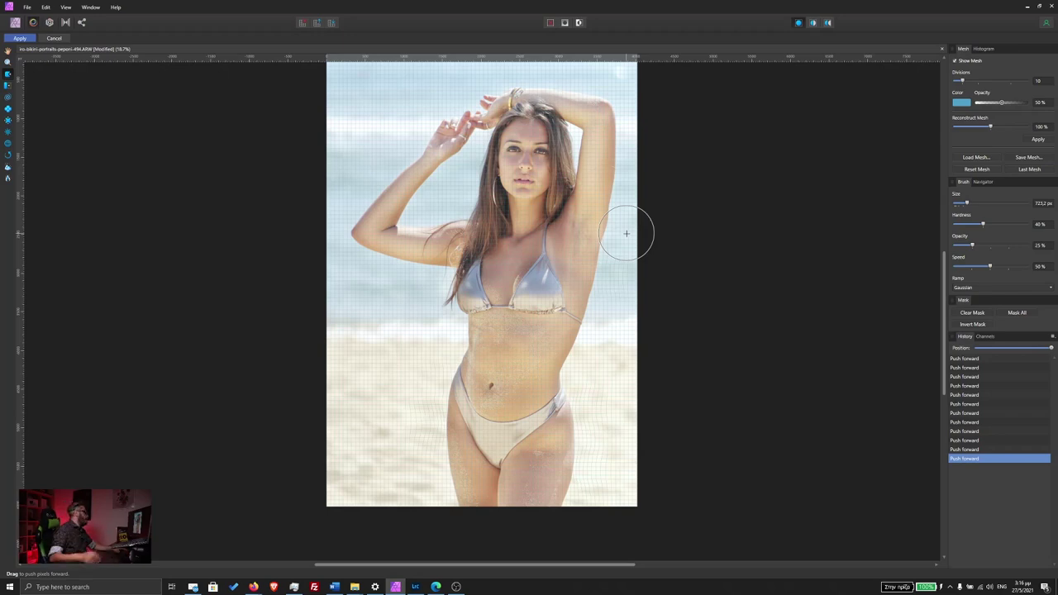
pyautogui.moveTo(579, 465)
pyautogui.mouseDown()
pyautogui.moveTo(581, 478)
pyautogui.moveTo(588, 459)
pyautogui.mouseUp()
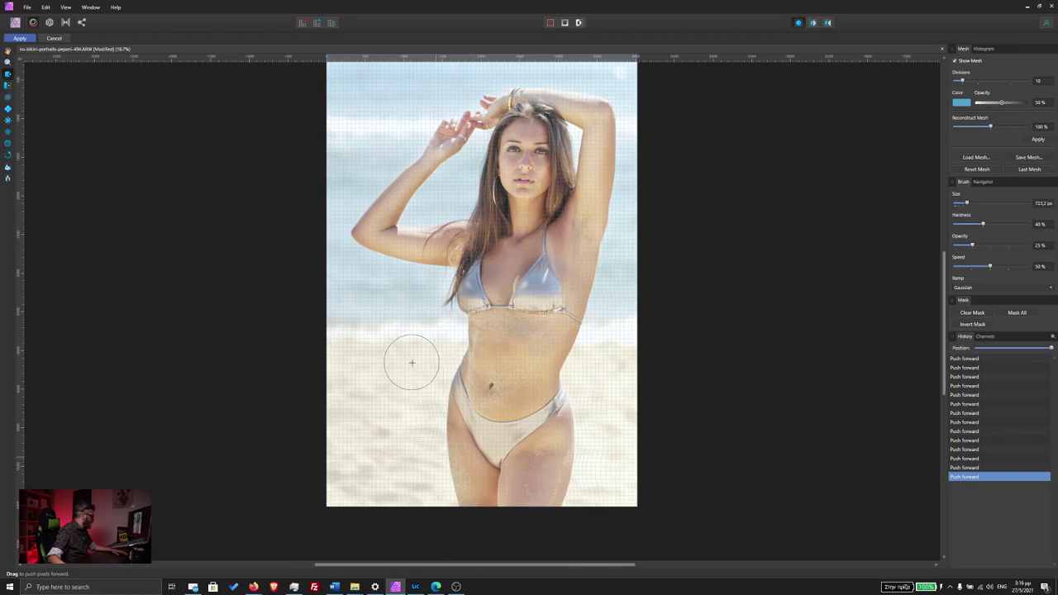
pyautogui.click(24, 38)
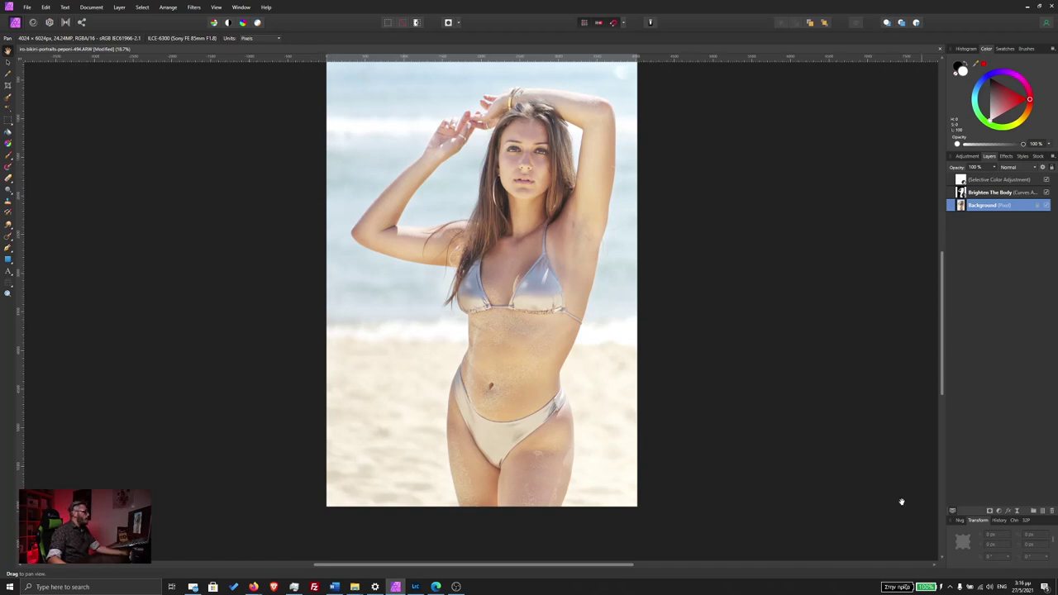
# Add an orange Lens Filter above Selective Color and lower its optical density to 52%.
pyautogui.click(1012, 180)
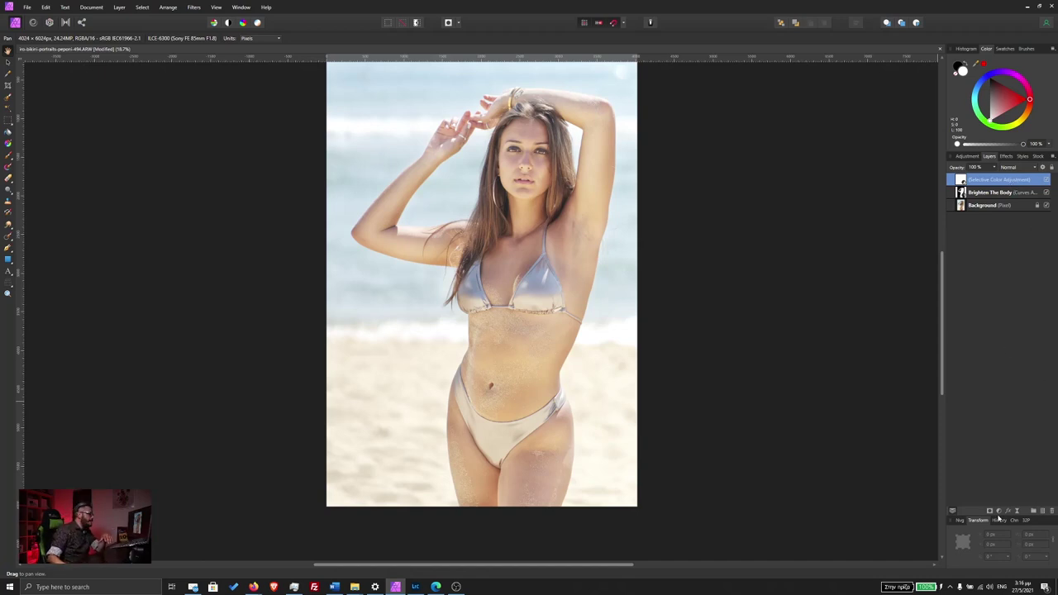
pyautogui.click(999, 511)
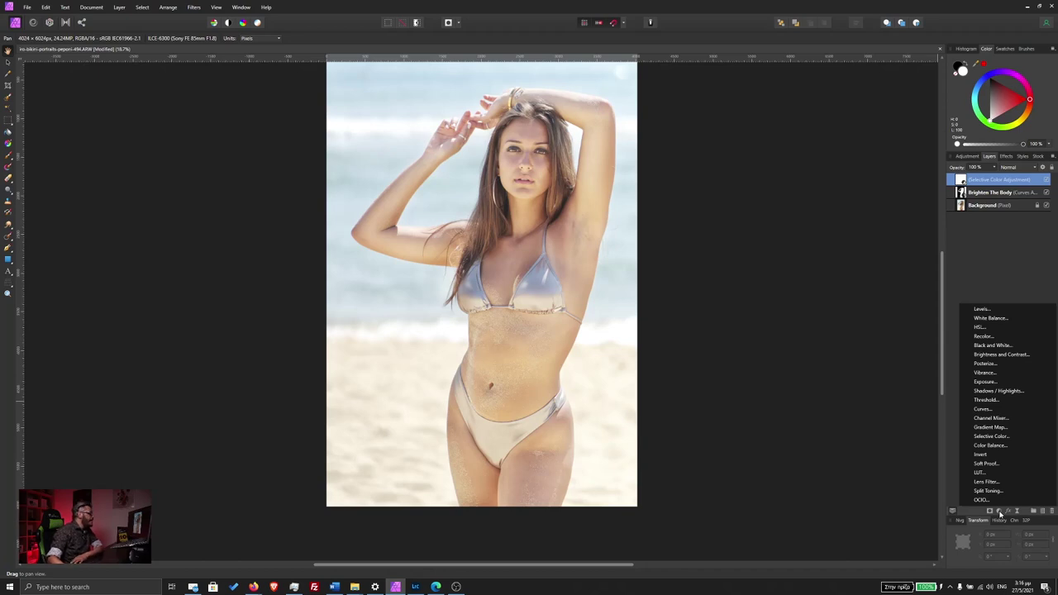
pyautogui.click(985, 482)
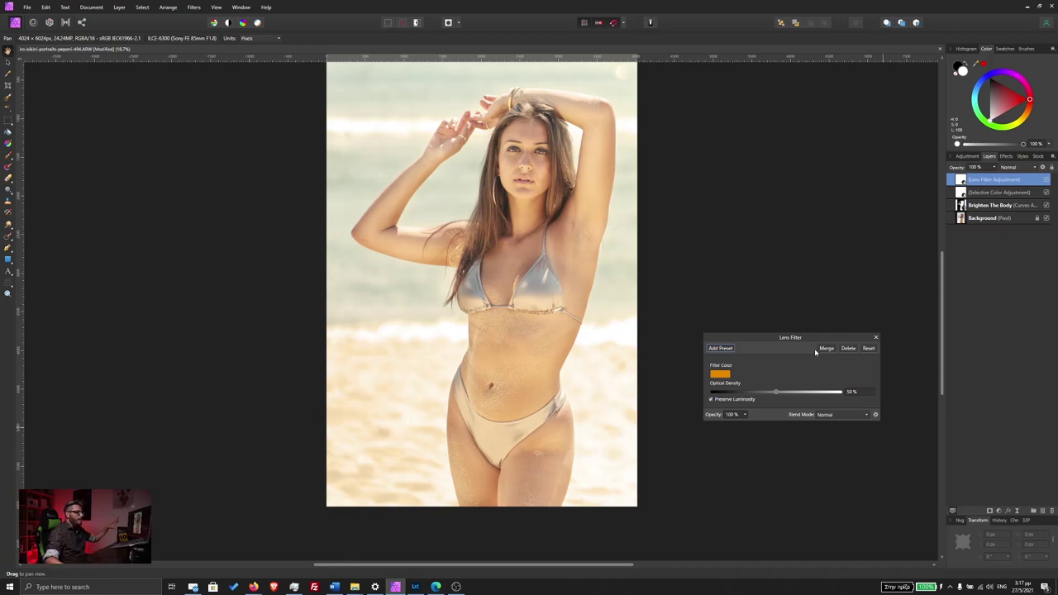
pyautogui.click(777, 393)
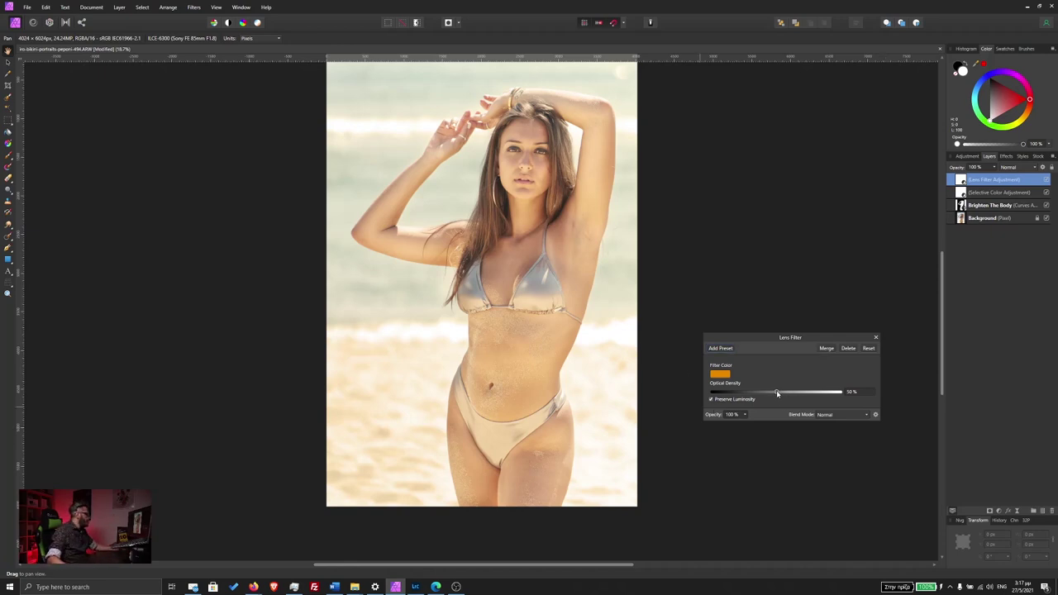
pyautogui.moveTo(777, 391)
pyautogui.mouseDown()
pyautogui.moveTo(729, 392)
pyautogui.moveTo(752, 385)
pyautogui.mouseUp()
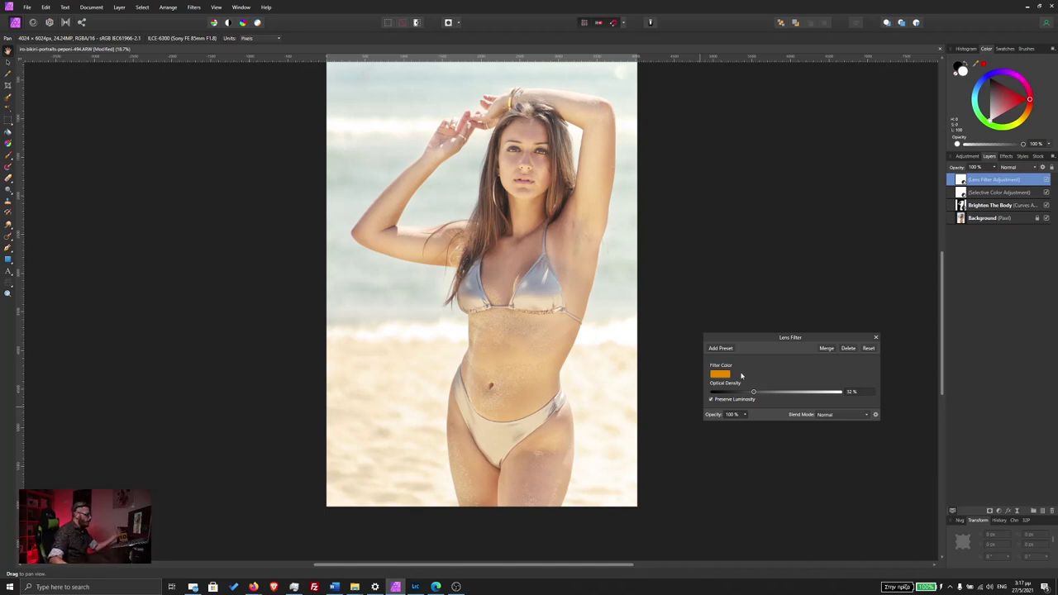
pyautogui.click(722, 377)
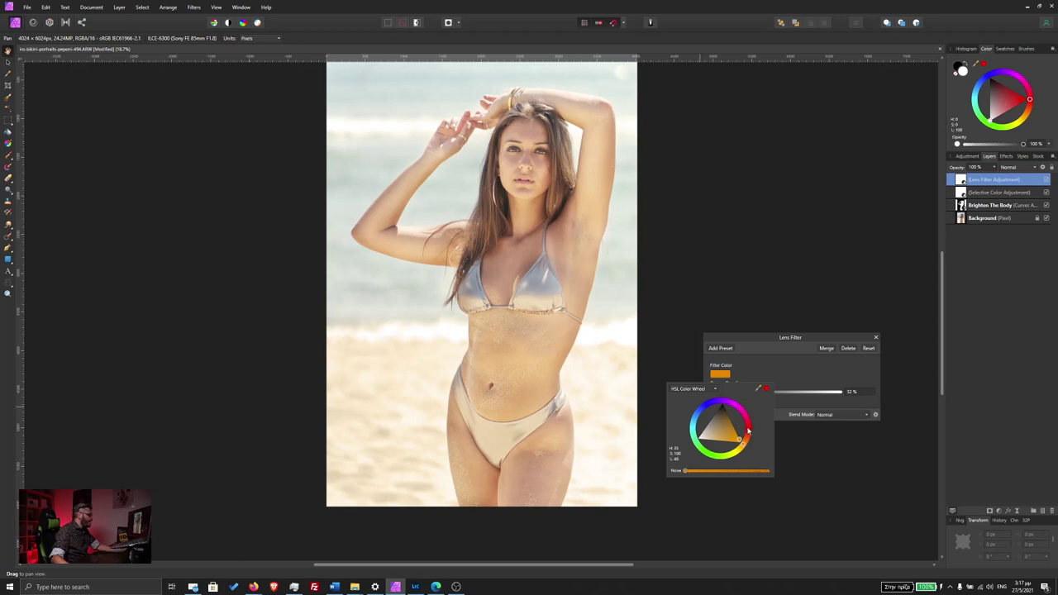
# Set the Lens Filter colour to a deeper orange (hue 28) and close its settings.
pyautogui.moveTo(748, 438); pyautogui.dragTo(748, 431)
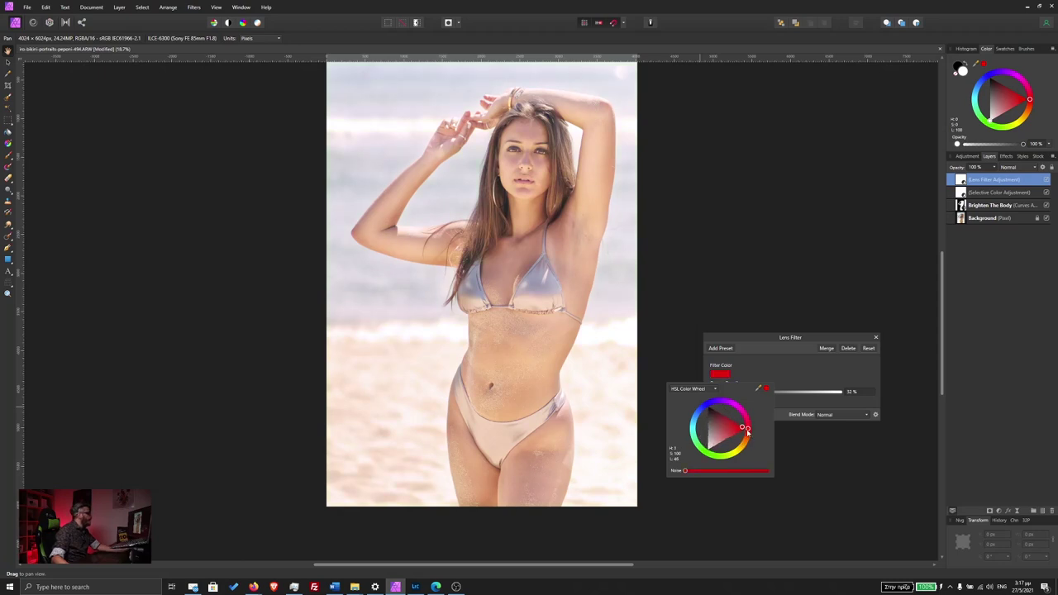
pyautogui.moveTo(748, 432); pyautogui.dragTo(747, 441)
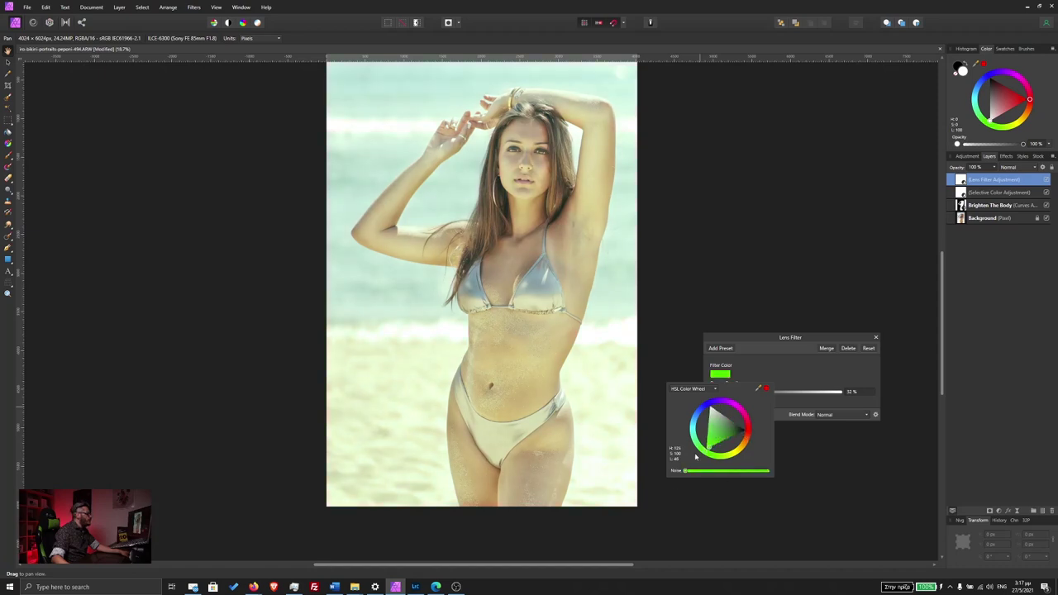
pyautogui.moveTo(748, 441)
pyautogui.mouseDown()
pyautogui.moveTo(693, 433)
pyautogui.moveTo(718, 420)
pyautogui.moveTo(747, 430)
pyautogui.mouseUp()
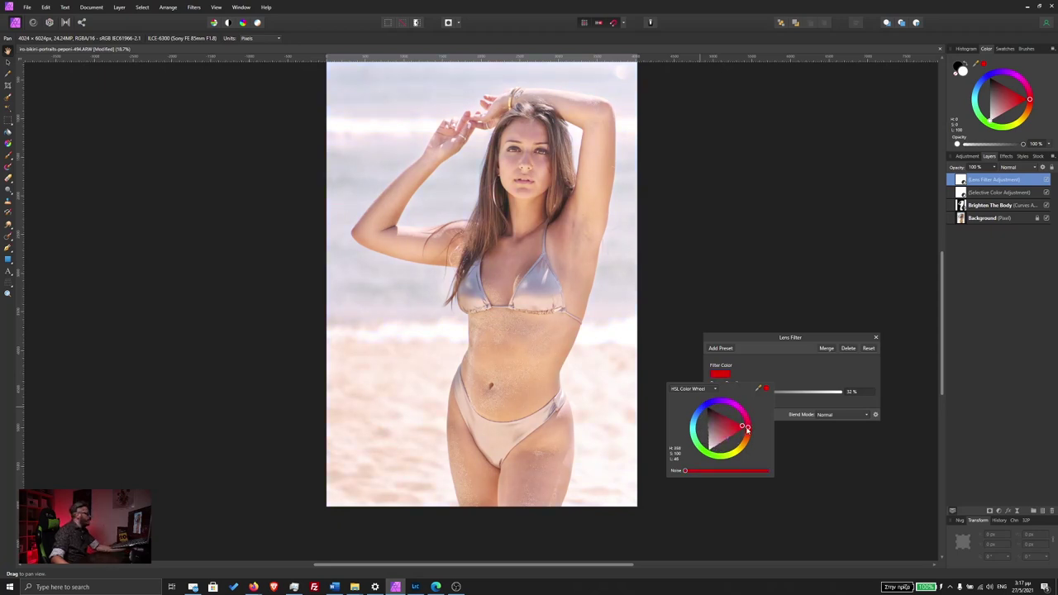
pyautogui.moveTo(746, 429); pyautogui.dragTo(746, 442)
pyautogui.click(814, 323)
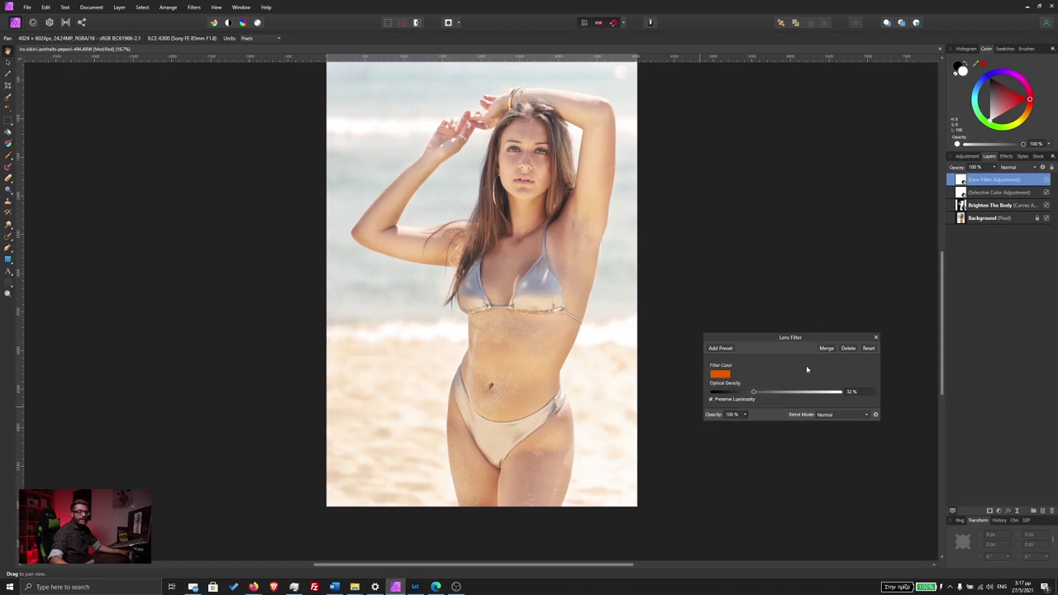
pyautogui.click(876, 338)
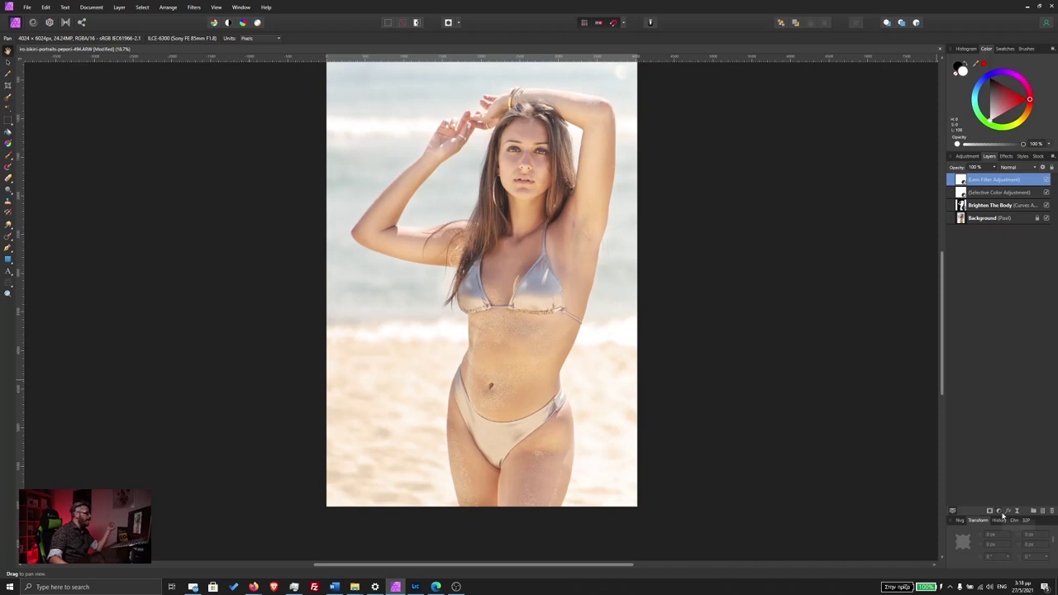
# Add a Black & White adjustment on top and set its layer blend mode to Luminosity.
pyautogui.click(1001, 513)
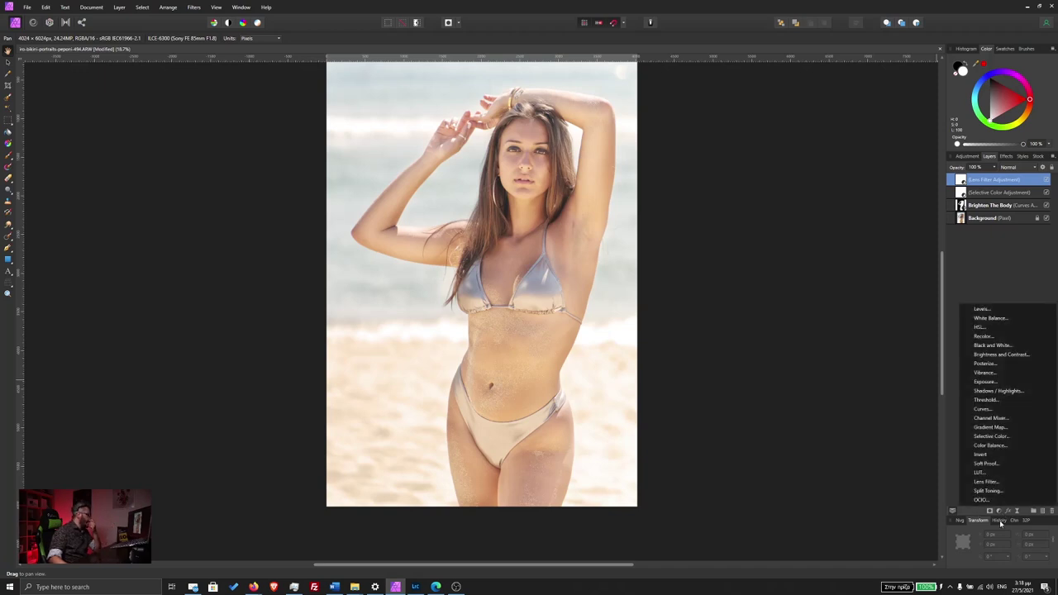
pyautogui.click(1012, 345)
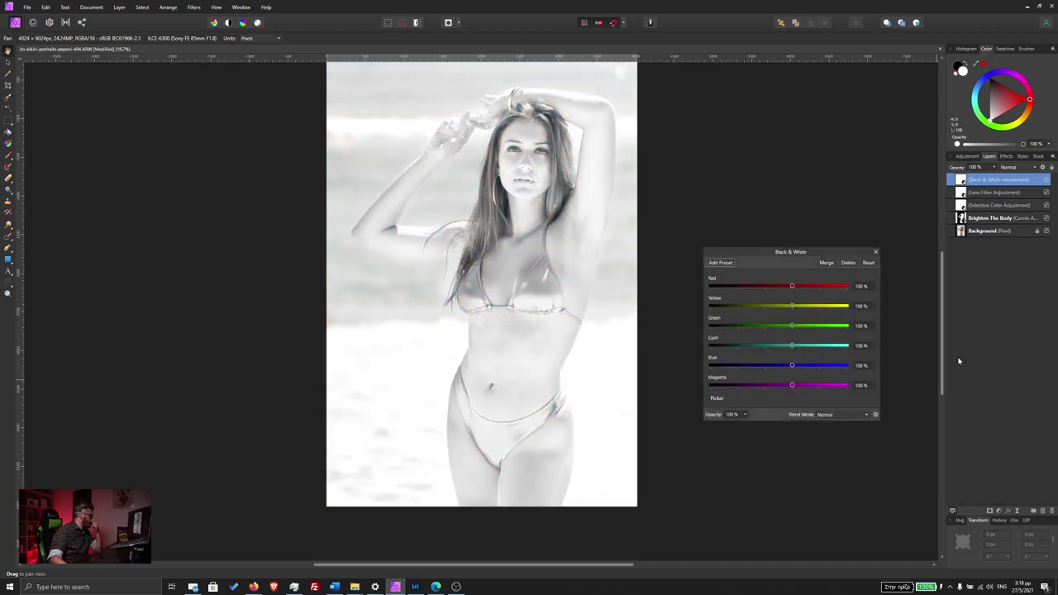
pyautogui.click(1007, 168)
pyautogui.scroll(-2, 1005, 241)
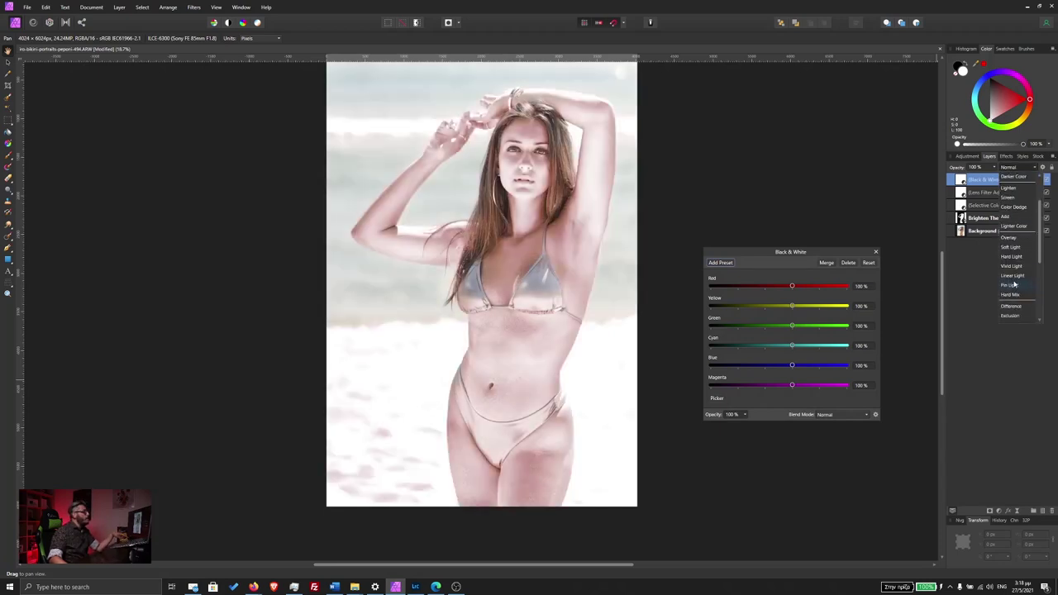
pyautogui.scroll(-1, 1013, 284)
pyautogui.scroll(-1, 1014, 285)
pyautogui.scroll(-1, 1014, 285)
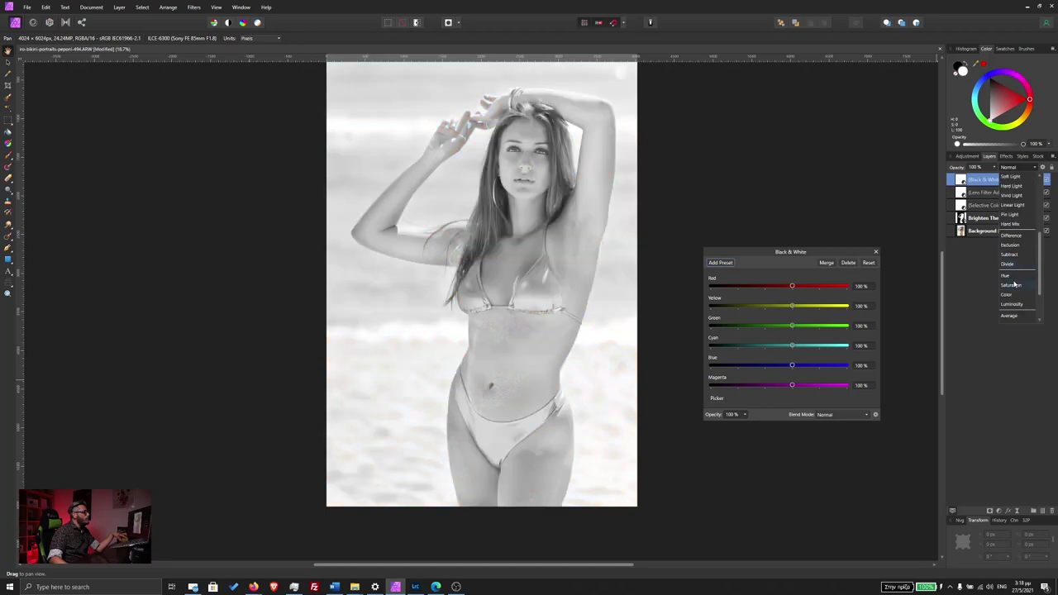
pyautogui.scroll(-1, 1013, 284)
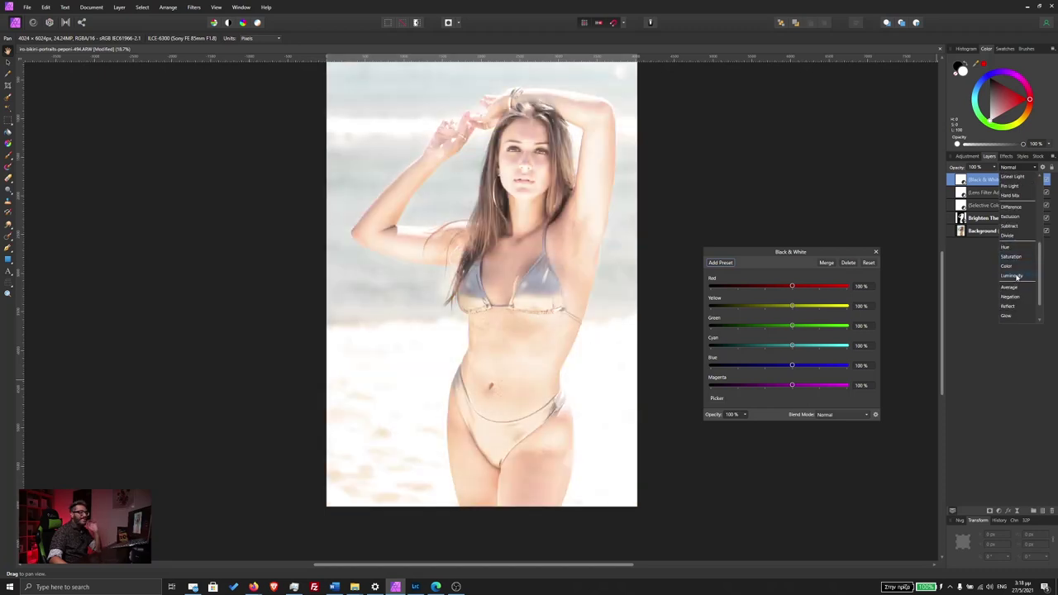
pyautogui.click(1016, 276)
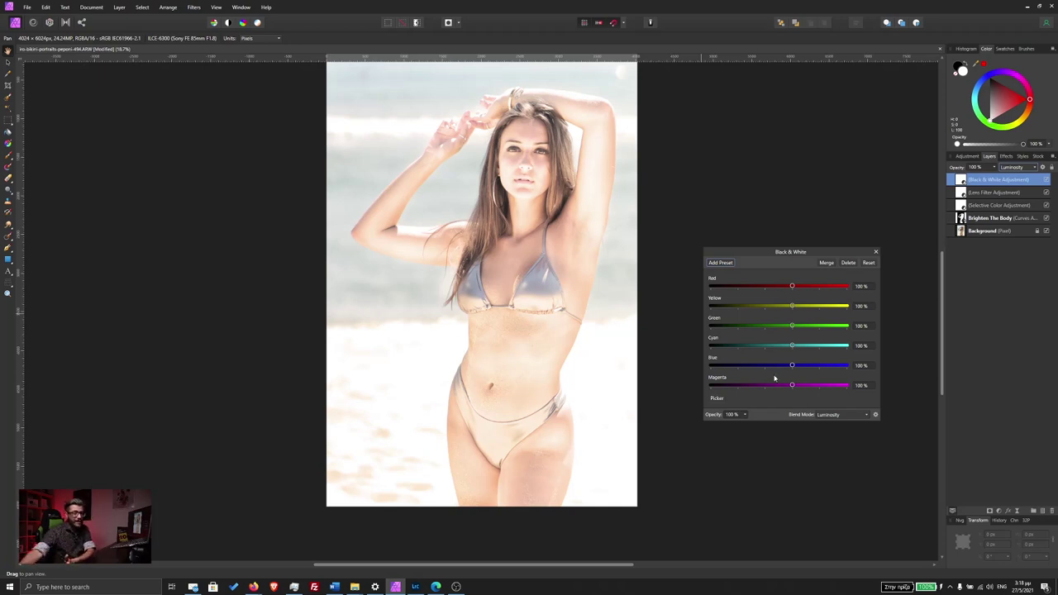
# Try zeroing the Black & White channel values, resetting the mix to defaults midway.
pyautogui.click(861, 286)
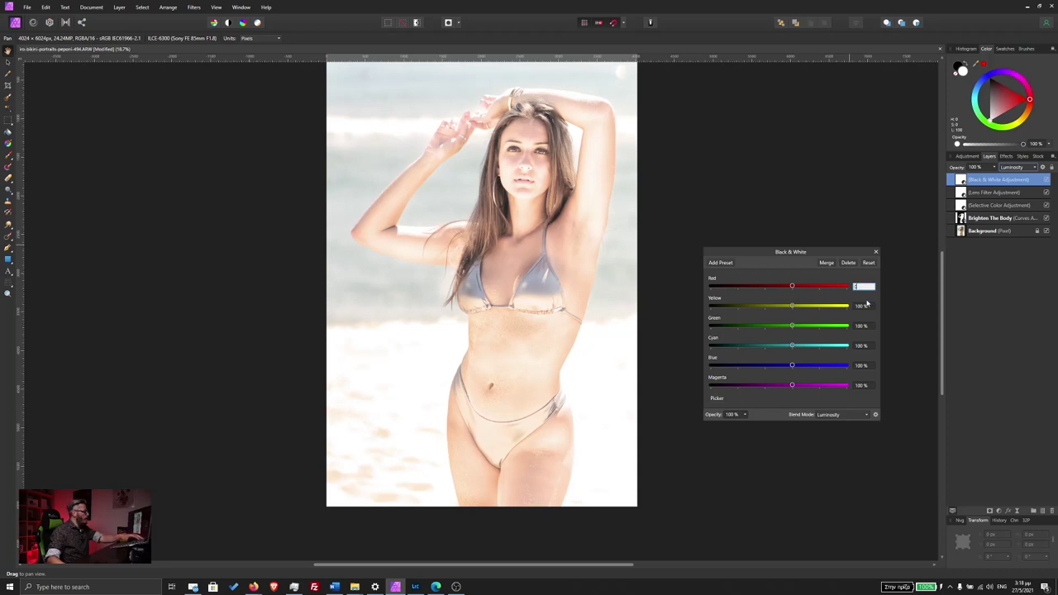
pyautogui.write('0')
pyautogui.press('Tab')
pyautogui.write('0')
pyautogui.press('Tab')
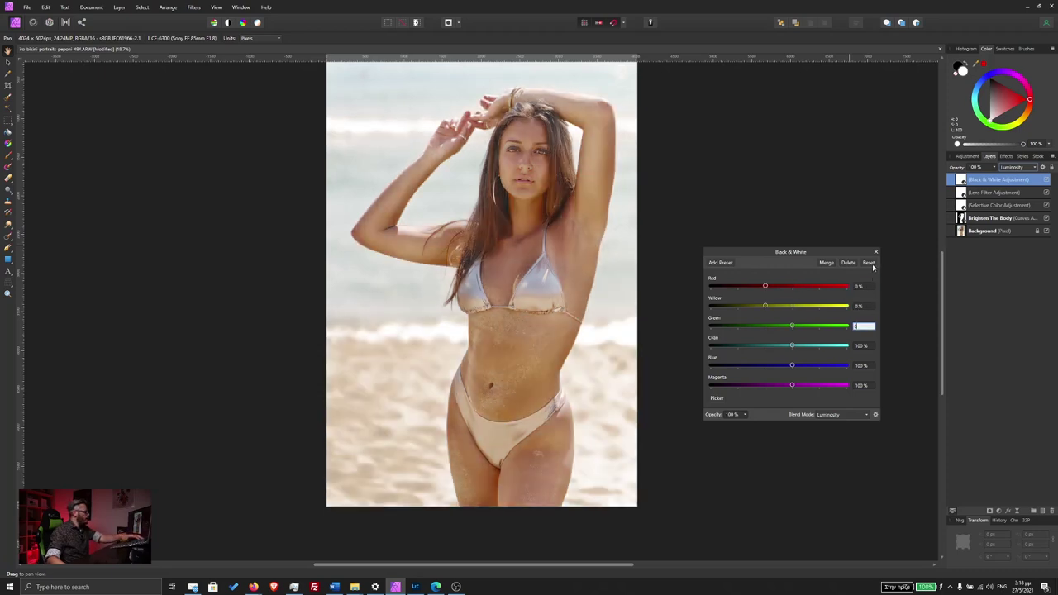
pyautogui.click(870, 262)
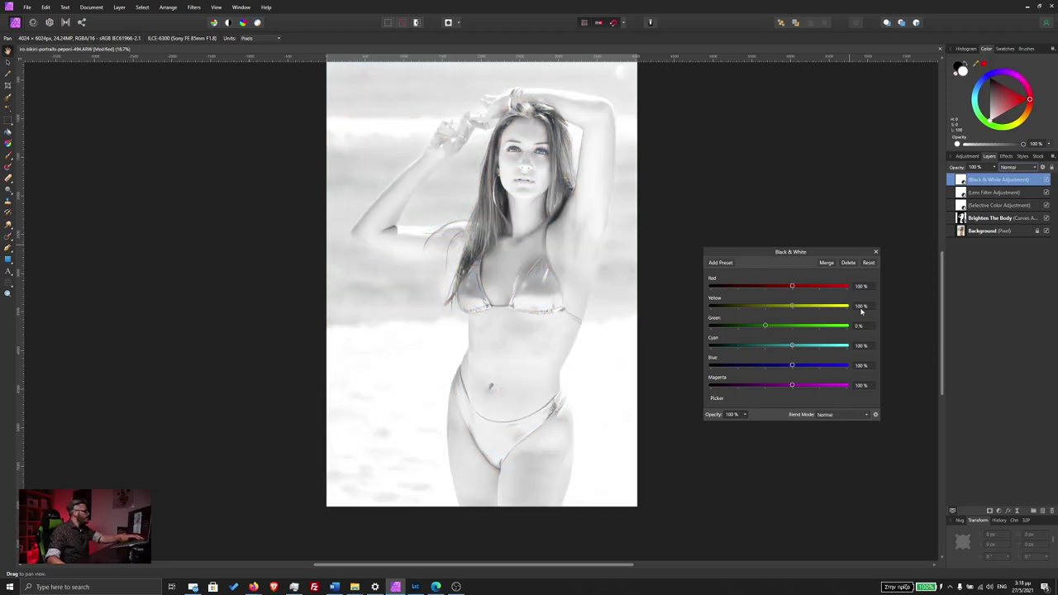
pyautogui.click(861, 305)
pyautogui.write('0')
pyautogui.press('Tab')
pyautogui.write('0')
pyautogui.press('Tab')
pyautogui.write('0')
pyautogui.press('Tab')
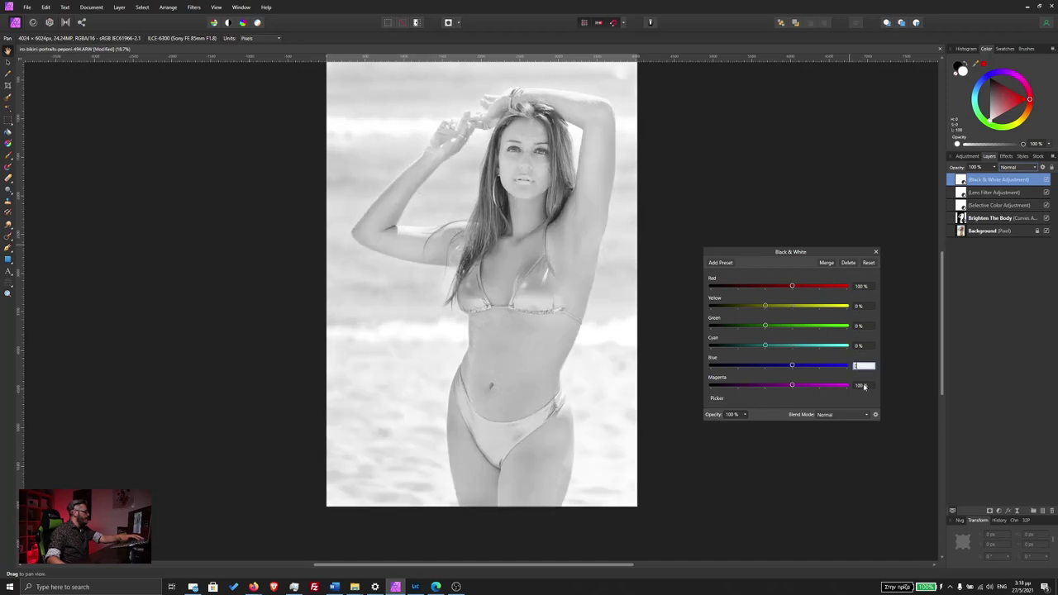
pyautogui.write('0')
pyautogui.press('Tab')
pyautogui.write('0')
pyautogui.press('Tab')
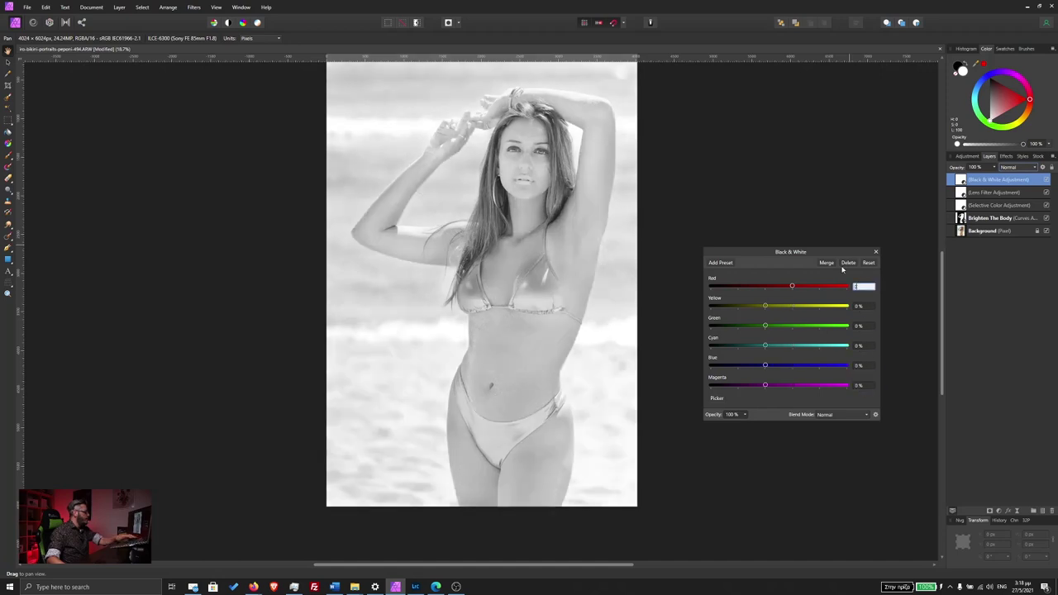
pyautogui.write('0')
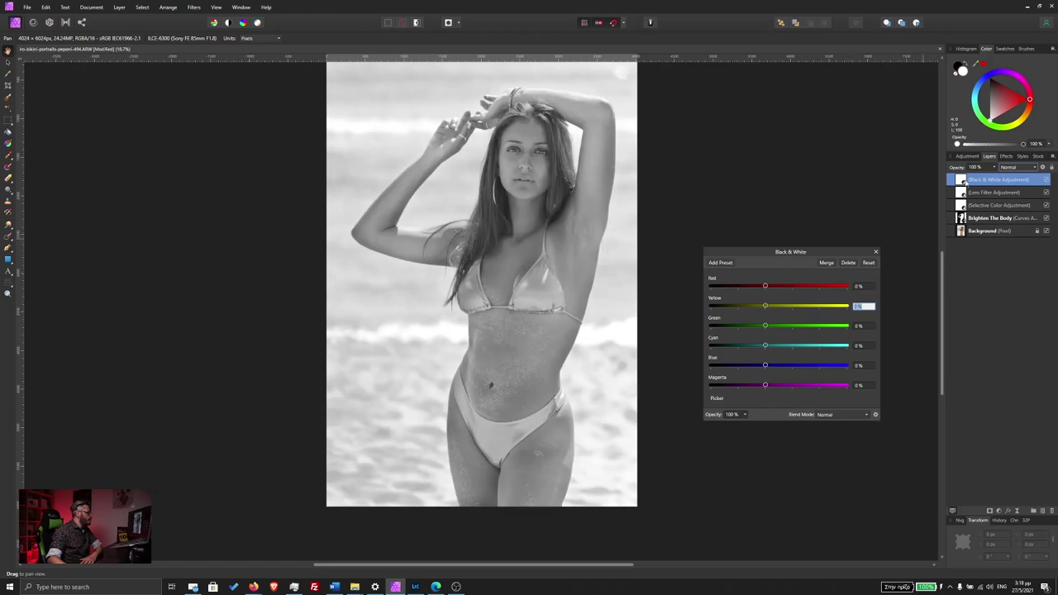
# Keep both the layer and the adjustment blend mode at Luminosity.
pyautogui.click(1010, 167)
pyautogui.scroll(-3, 1012, 257)
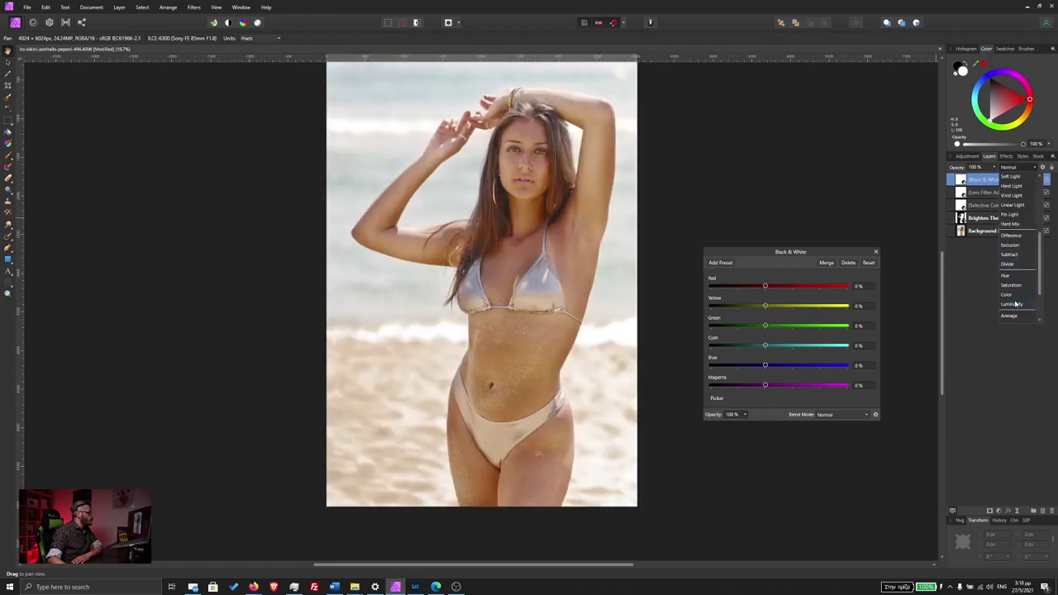
pyautogui.click(1011, 304)
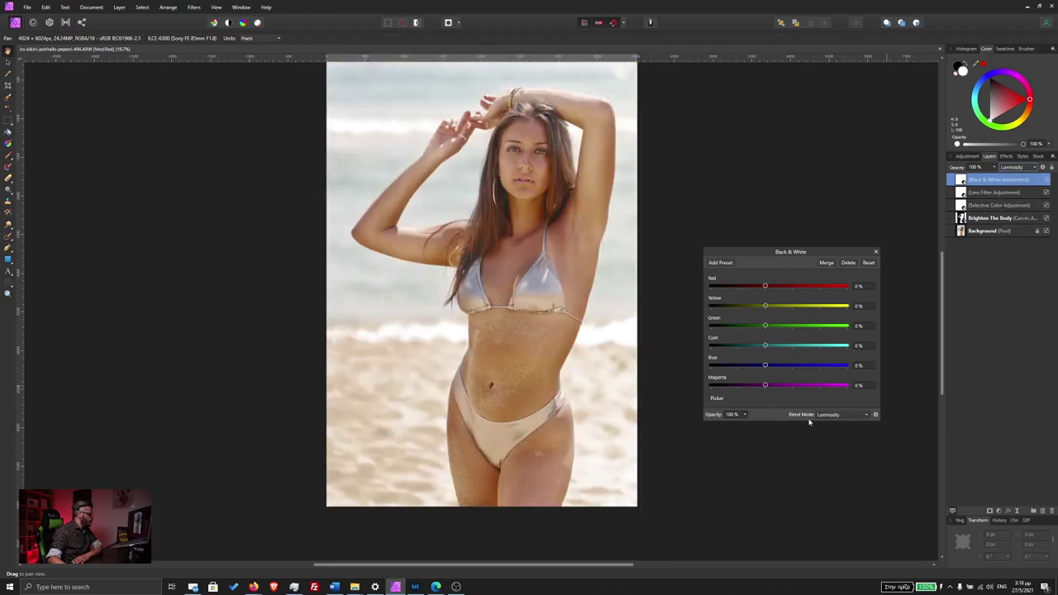
pyautogui.click(852, 415)
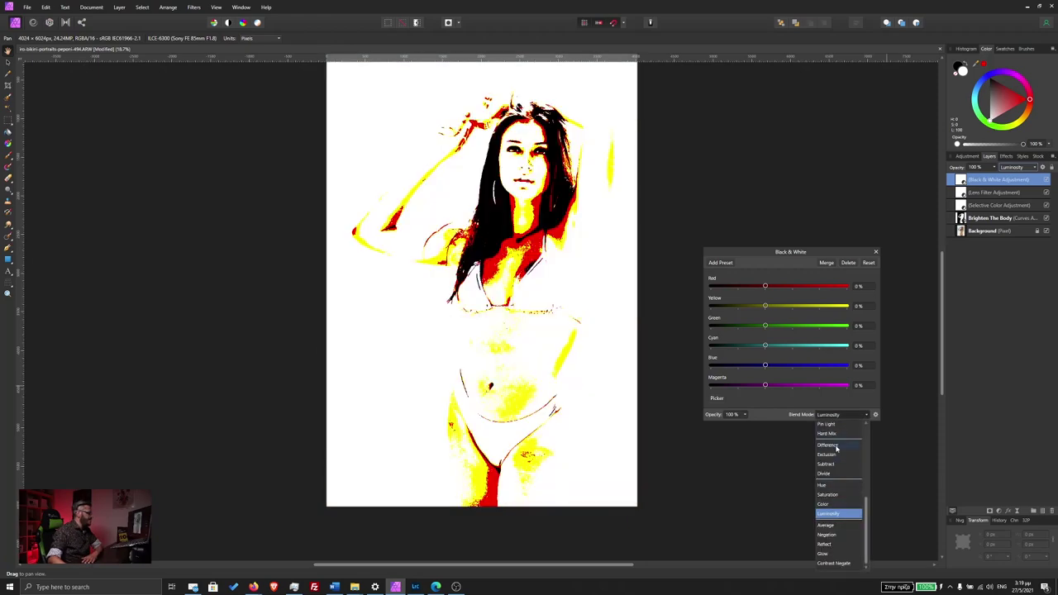
pyautogui.click(833, 515)
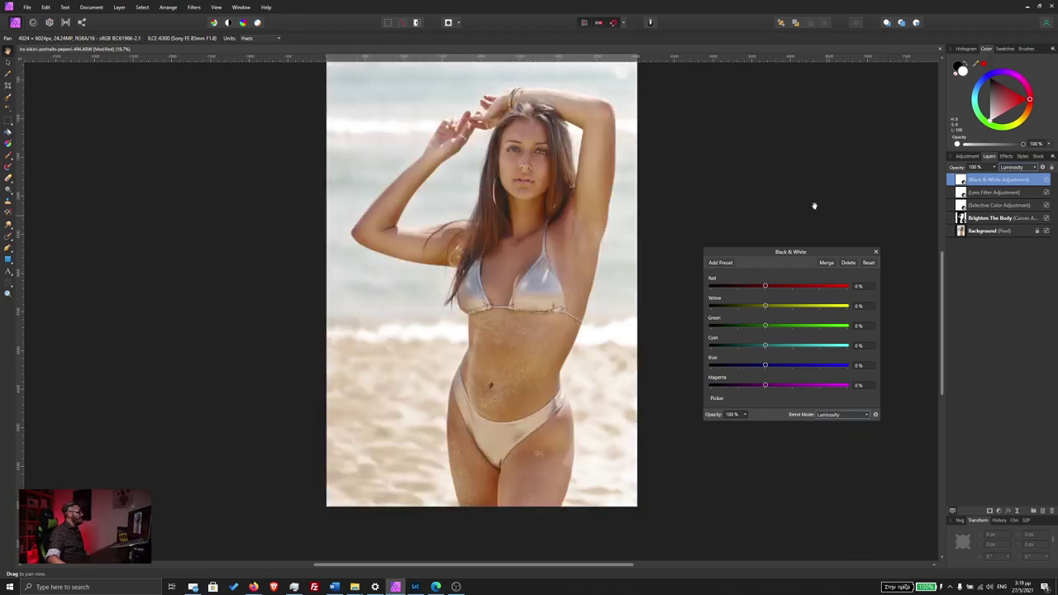
pyautogui.moveTo(804, 253); pyautogui.dragTo(798, 242)
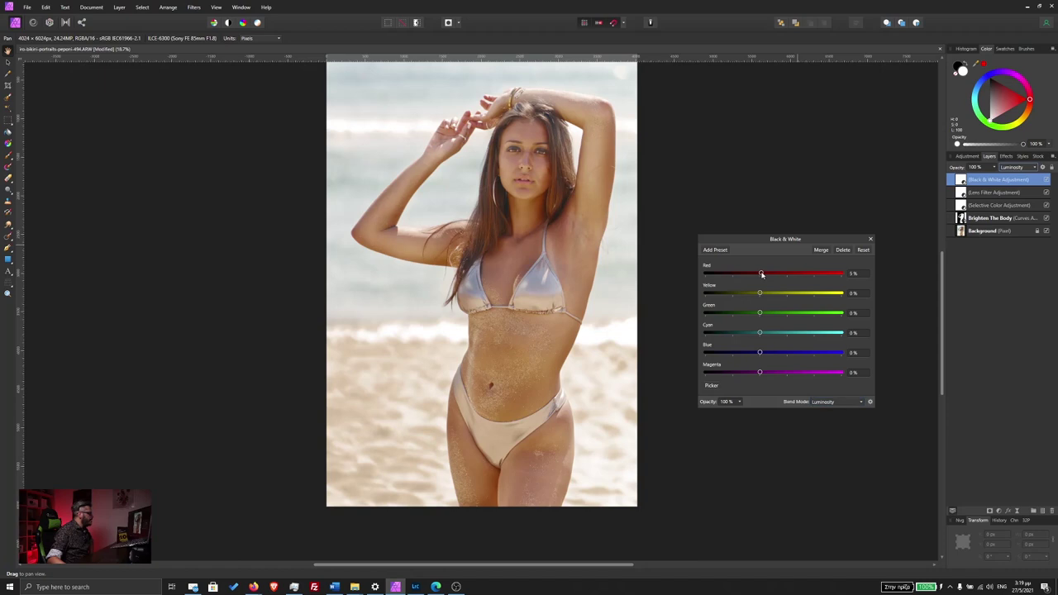
# Raise Red, set Green -63%, Cyan 50%, Magenta -25%, and close the Black & White settings.
pyautogui.moveTo(761, 274)
pyautogui.mouseDown()
pyautogui.moveTo(782, 273)
pyautogui.moveTo(773, 293)
pyautogui.mouseUp()
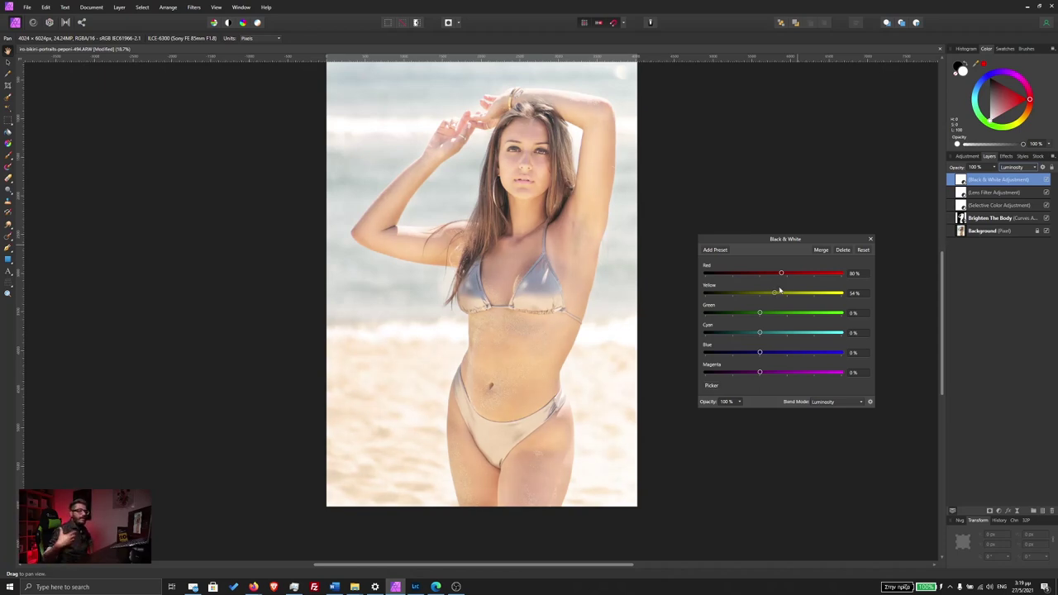
pyautogui.click(1046, 180)
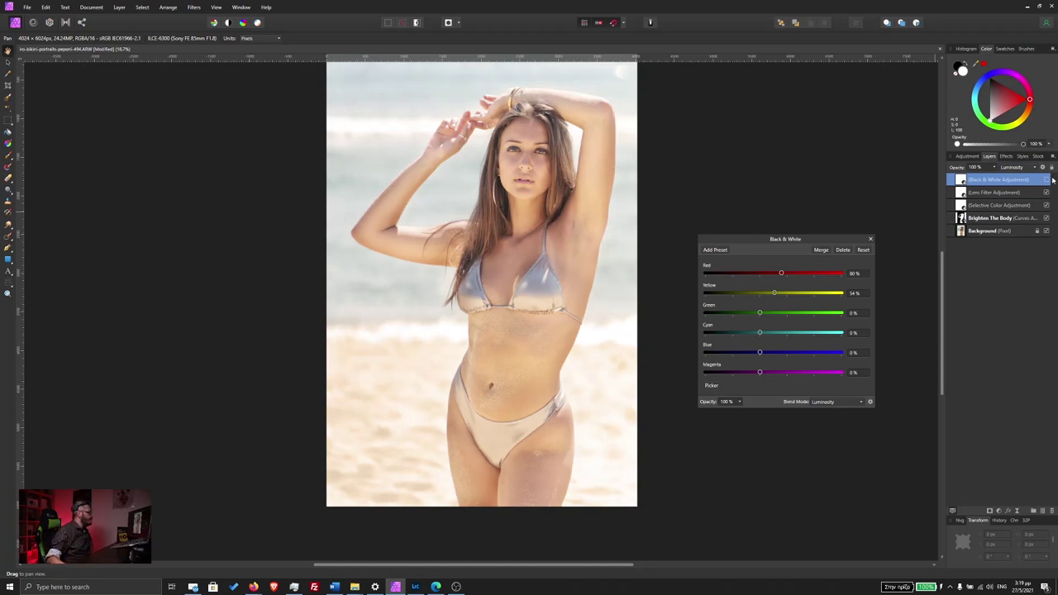
pyautogui.click(1046, 180)
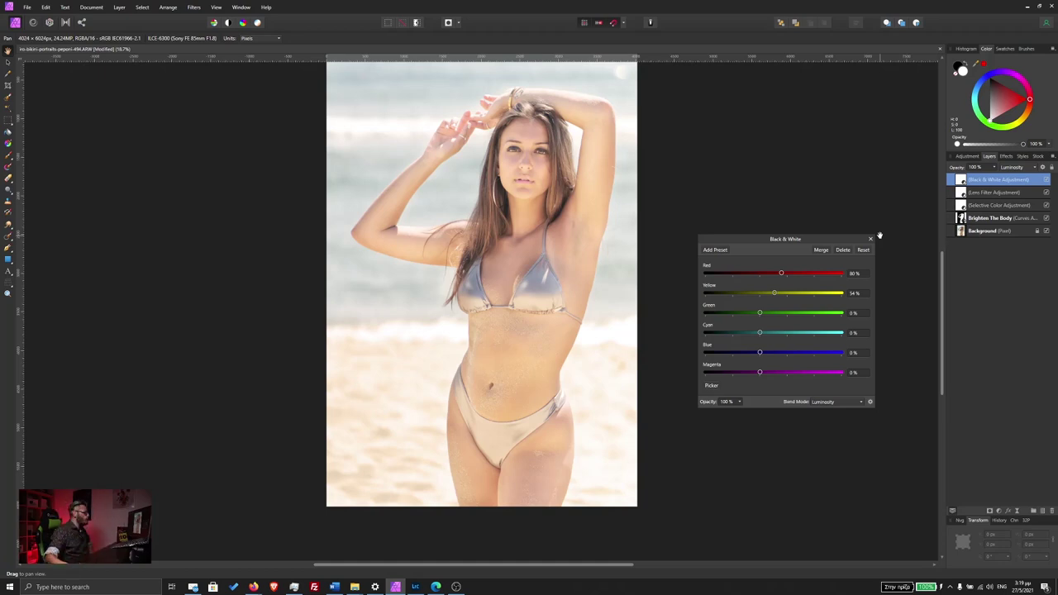
pyautogui.moveTo(759, 313); pyautogui.dragTo(716, 319)
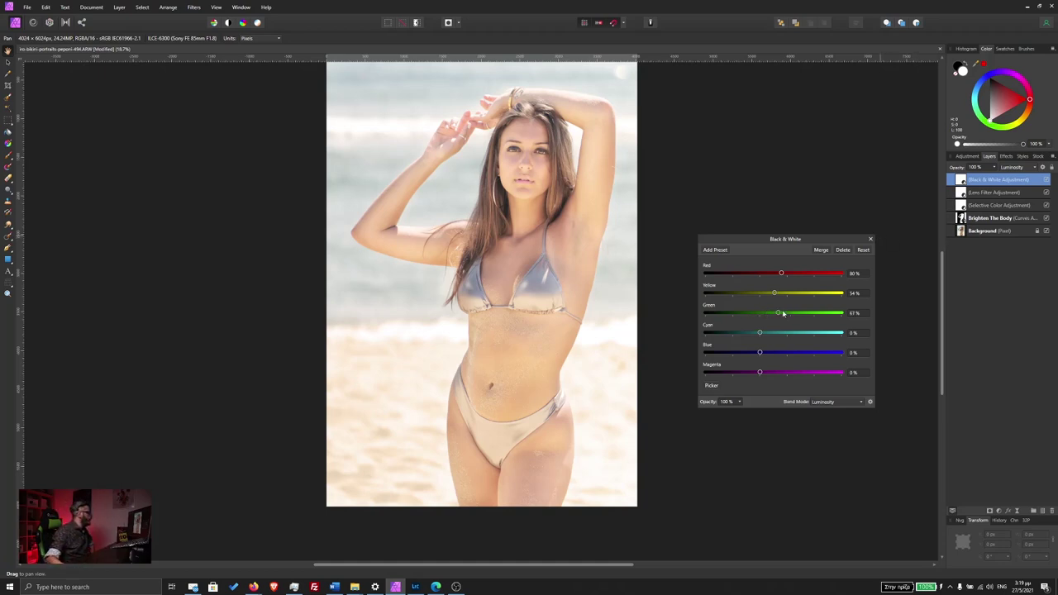
pyautogui.moveTo(793, 312); pyautogui.dragTo(744, 327)
pyautogui.moveTo(769, 334); pyautogui.dragTo(777, 331)
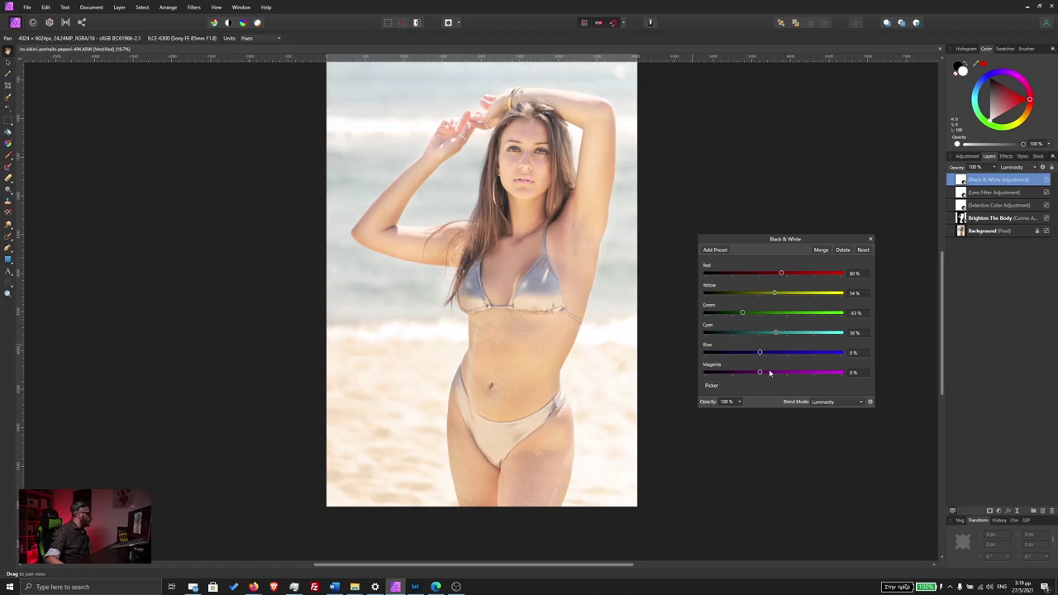
pyautogui.moveTo(761, 375); pyautogui.dragTo(753, 372)
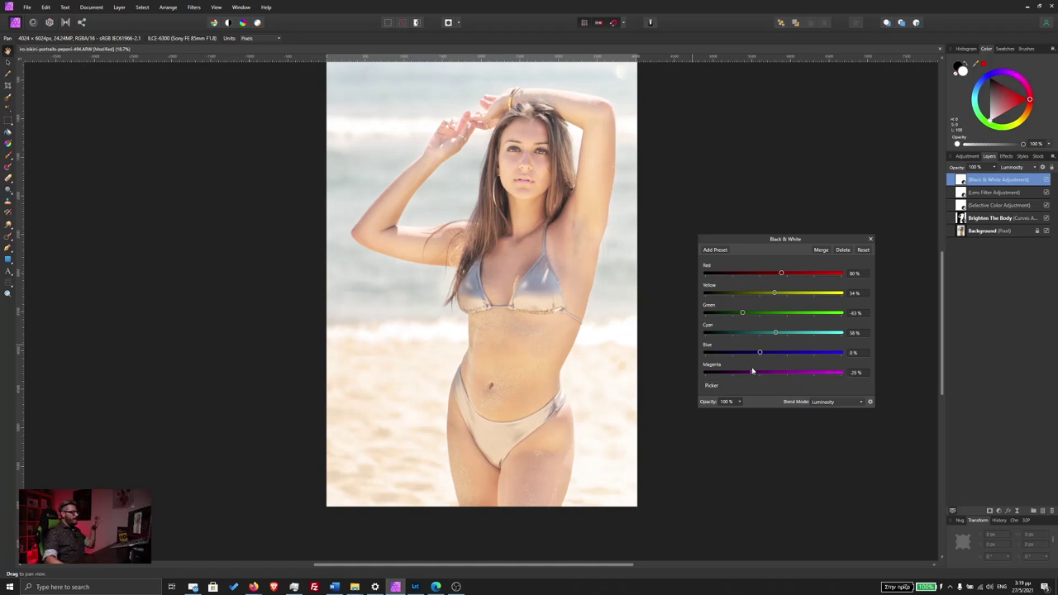
pyautogui.click(869, 239)
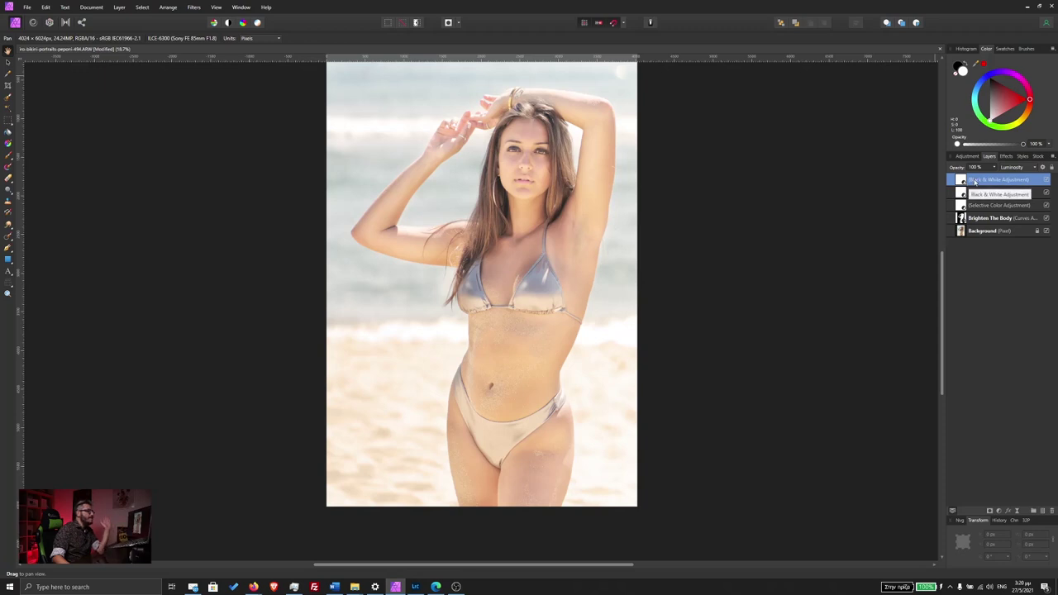
pyautogui.click(1014, 167)
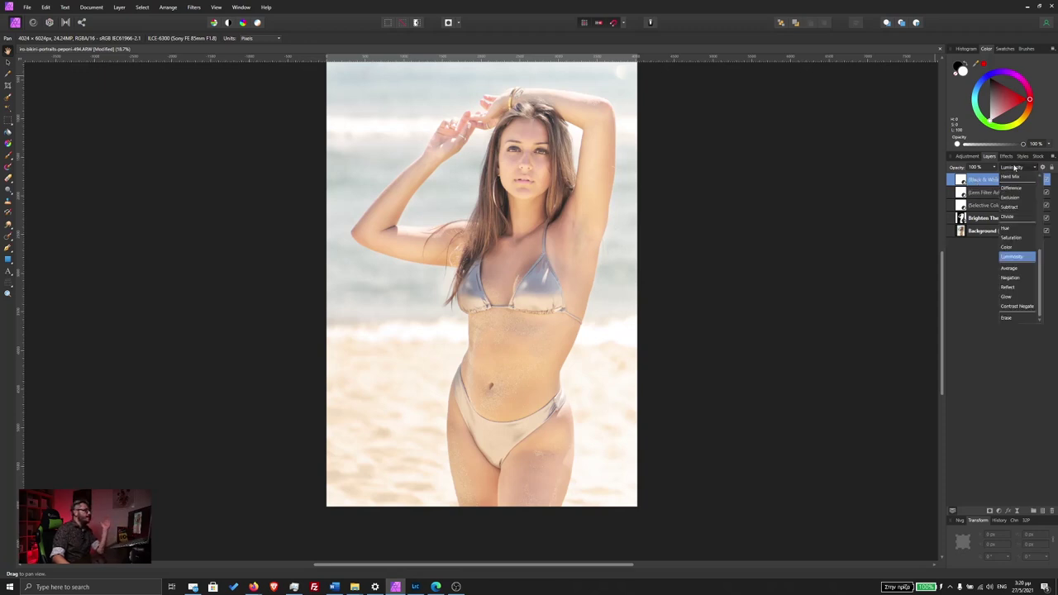
pyautogui.doubleClick(959, 184)
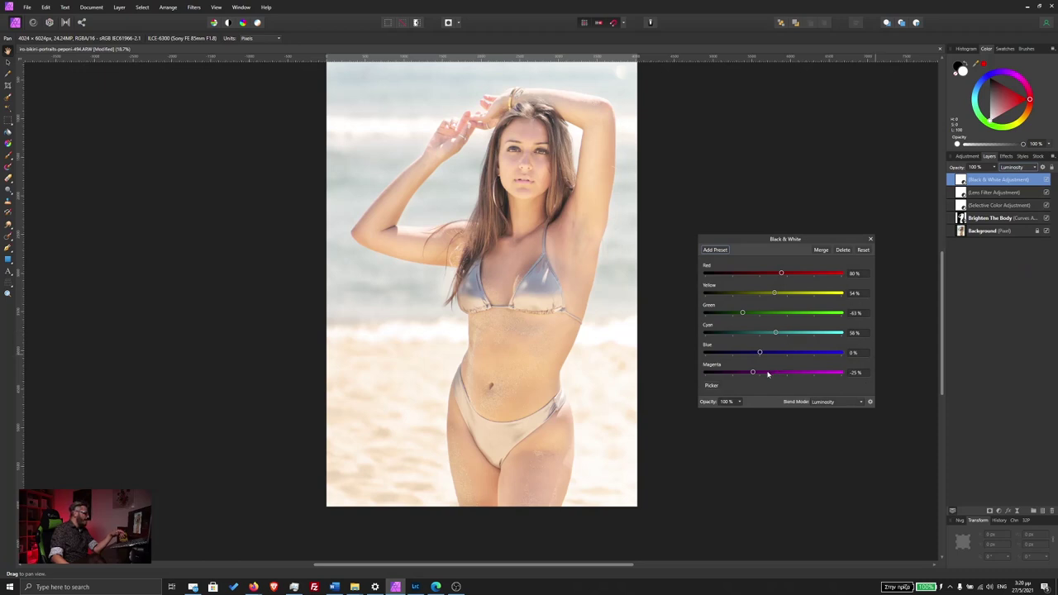
pyautogui.click(870, 240)
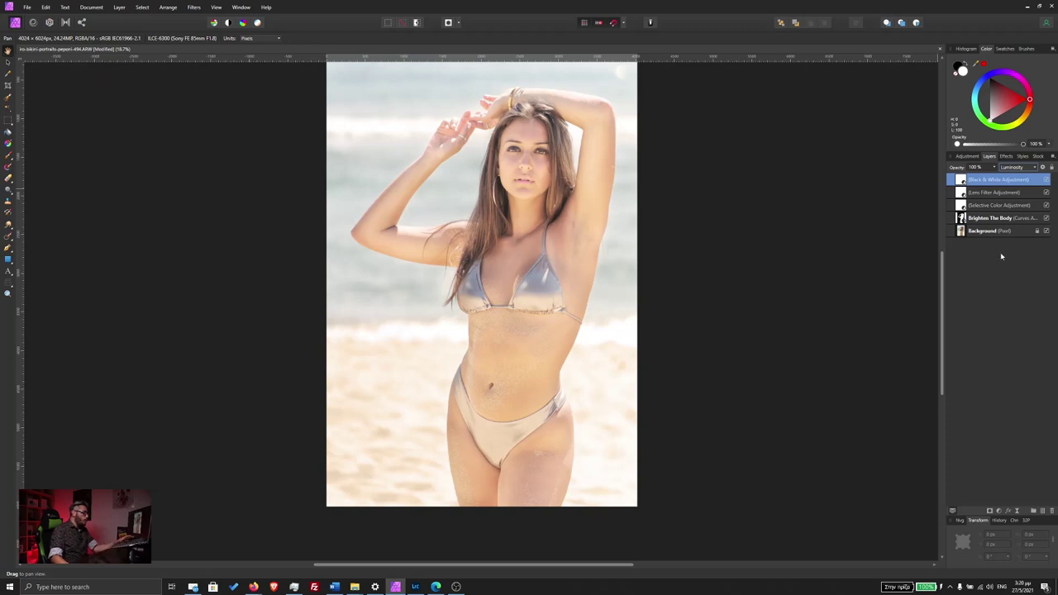
# Add a second Black & White adjustment, briefly checking the earlier one's settings.
pyautogui.click(997, 511)
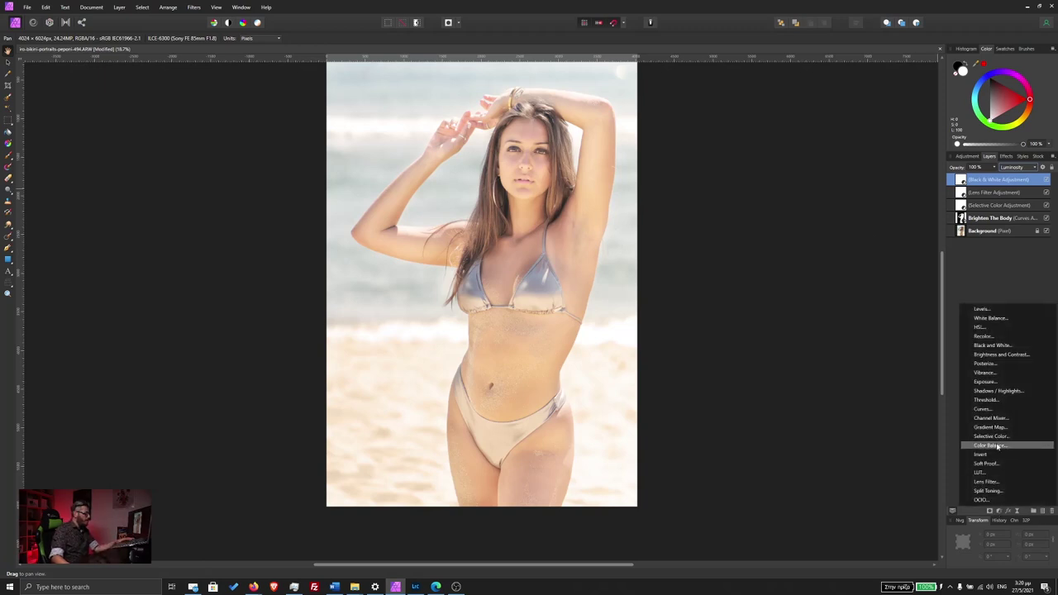
pyautogui.click(995, 345)
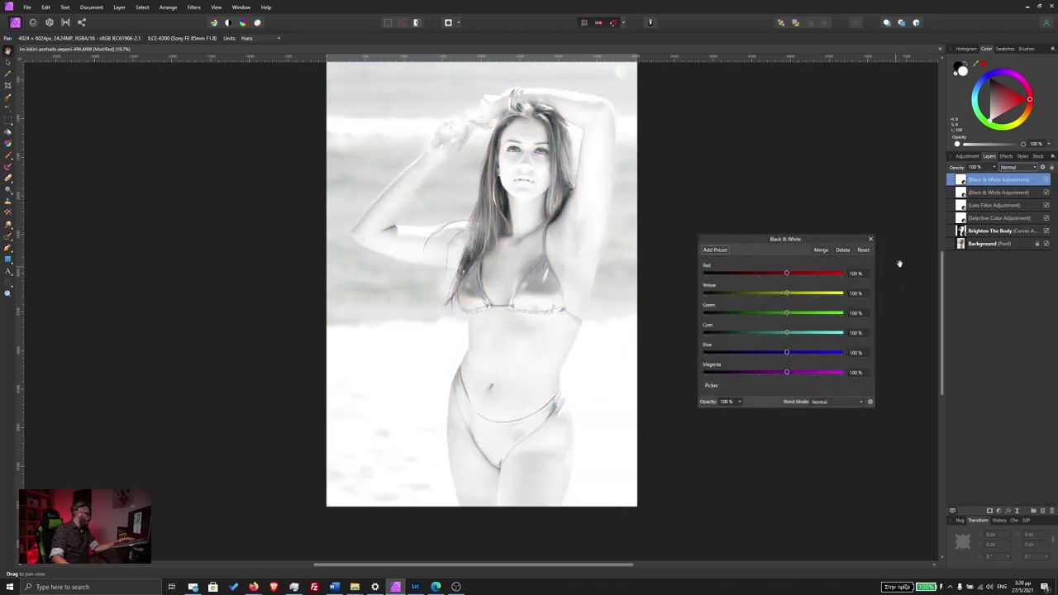
pyautogui.click(1028, 192)
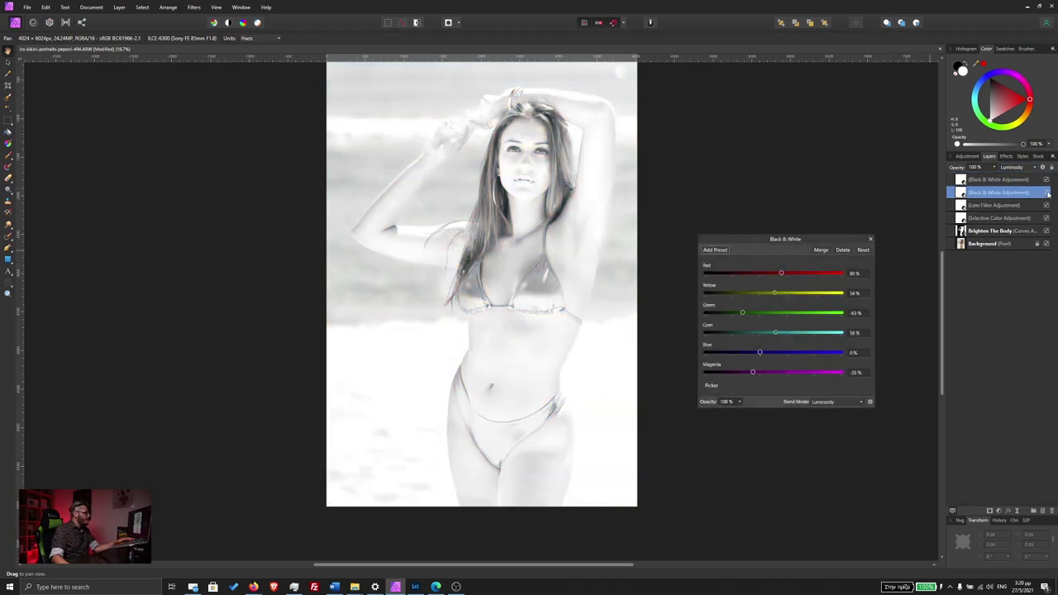
pyautogui.click(1001, 180)
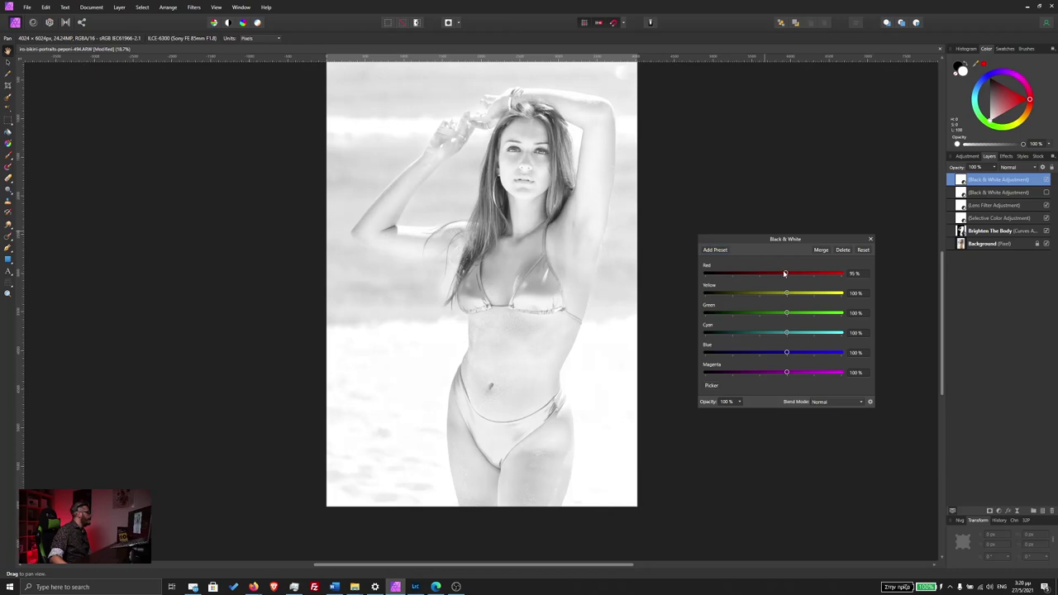
# Set the new mix to Red 11%, Yellow 65%, Cyan 72%, then close and hide it.
pyautogui.moveTo(784, 273)
pyautogui.mouseDown()
pyautogui.moveTo(772, 273)
pyautogui.moveTo(770, 293)
pyautogui.mouseUp()
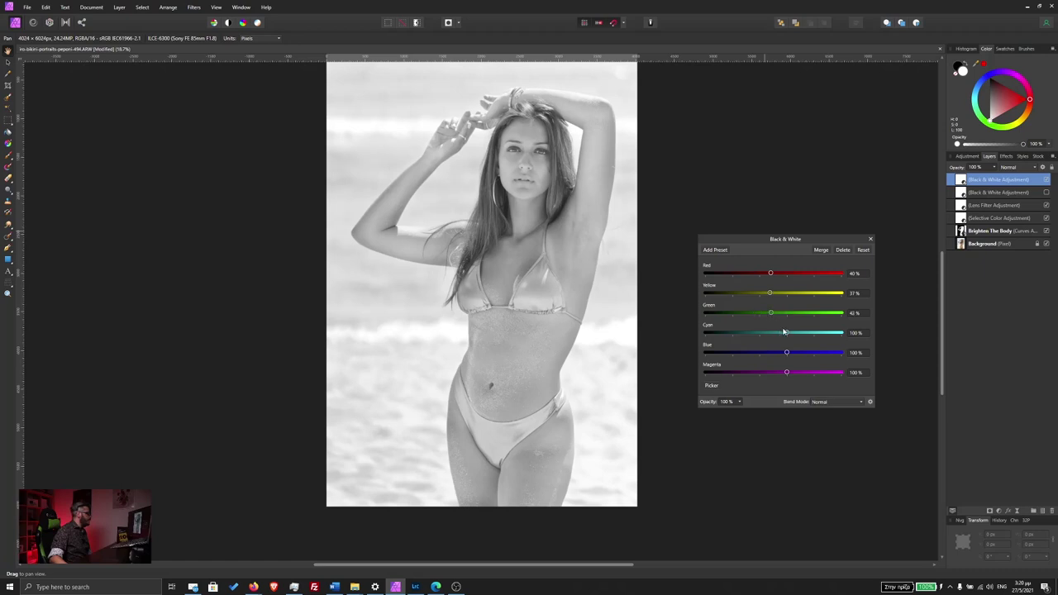
pyautogui.moveTo(772, 334); pyautogui.dragTo(761, 333)
pyautogui.moveTo(768, 294)
pyautogui.mouseDown()
pyautogui.moveTo(765, 274)
pyautogui.moveTo(784, 294)
pyautogui.mouseUp()
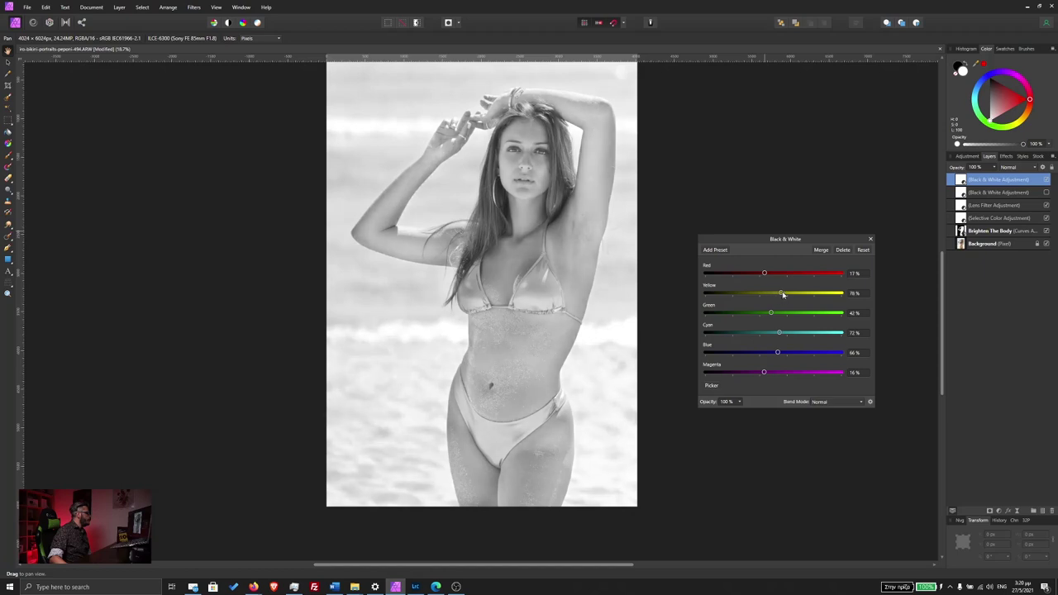
pyautogui.click(871, 242)
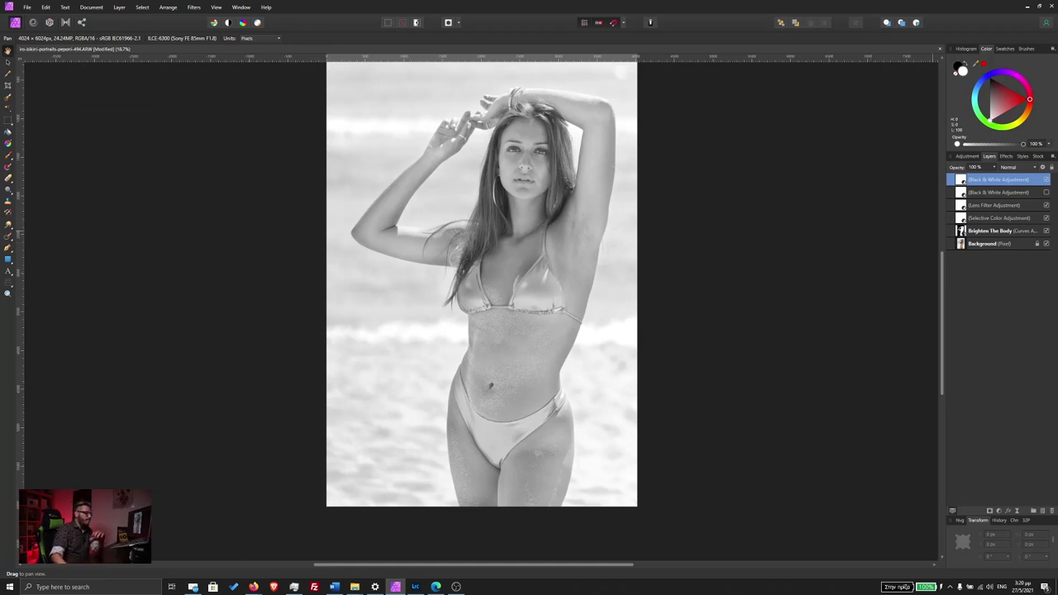
pyautogui.click(1046, 180)
# Turn the earlier Luminosity Black & White adjustment's visibility back on.
pyautogui.click(1046, 193)
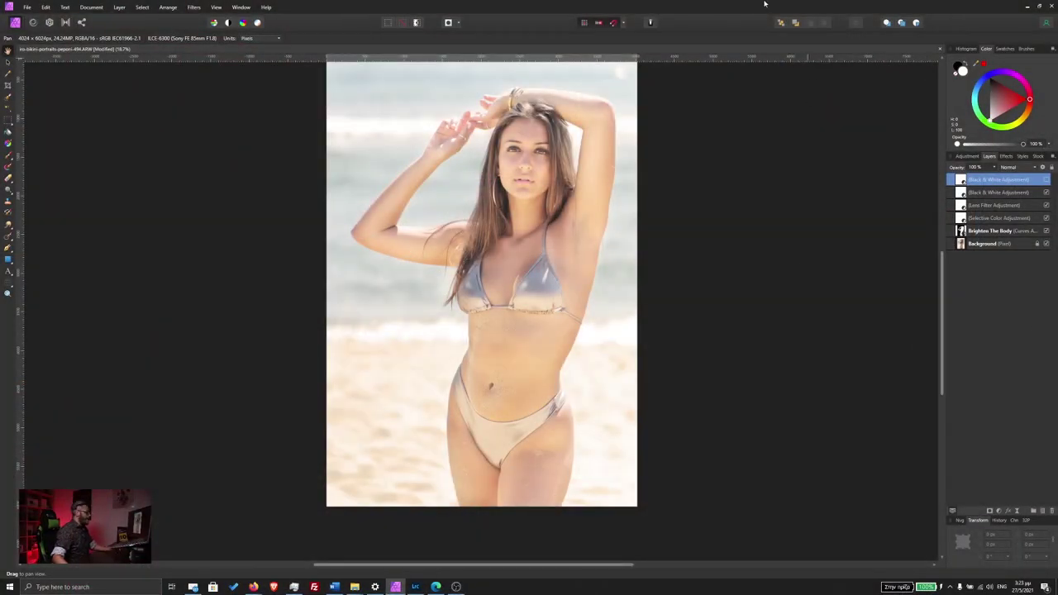
# Set the Background duplicate to Screen blend and Gaussian-blur it at about 5 px.
pyautogui.click(966, 245)
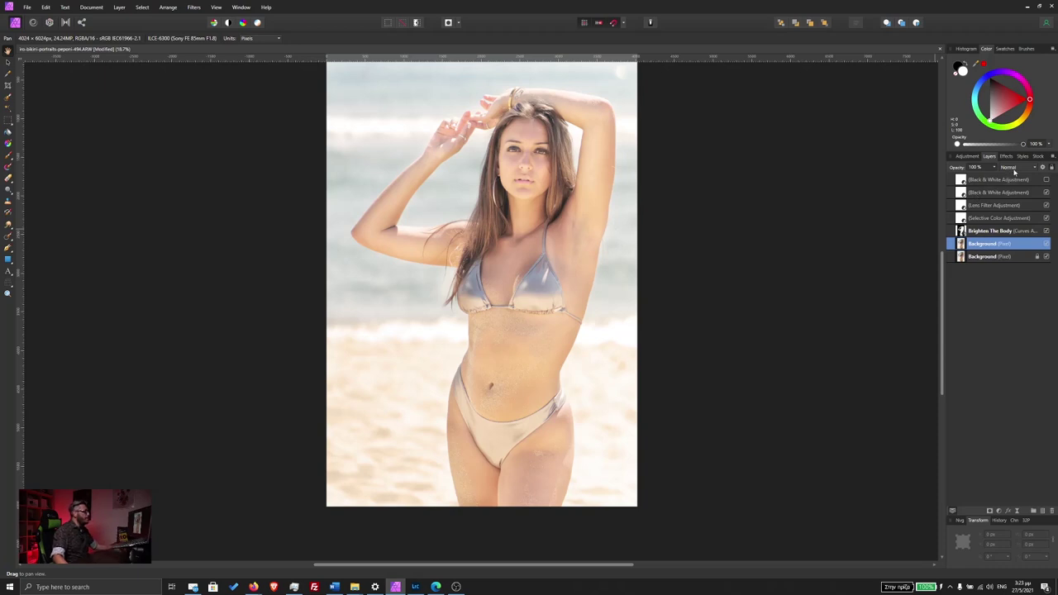
pyautogui.click(1014, 168)
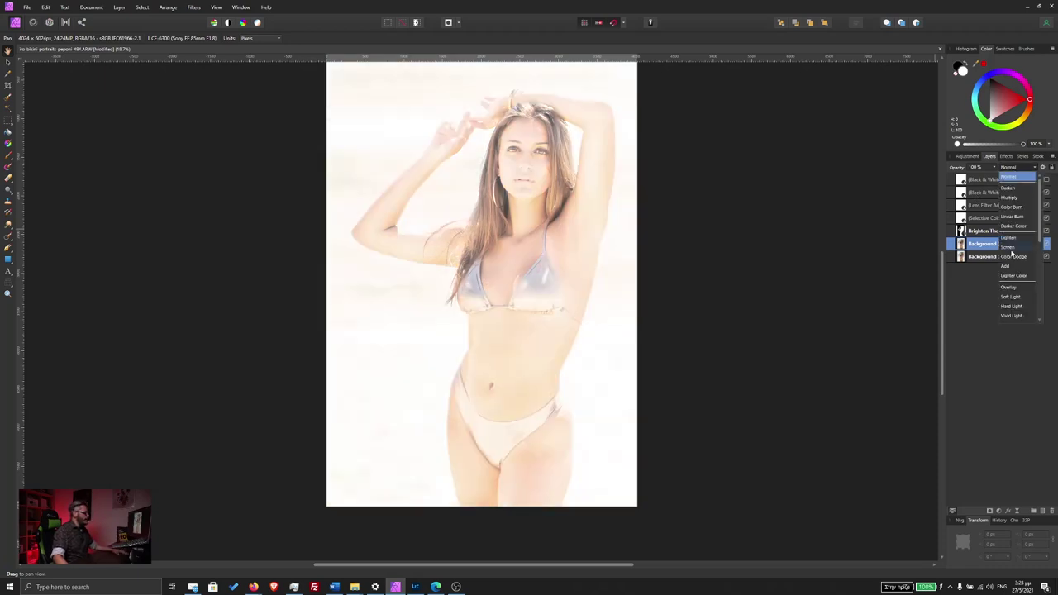
pyautogui.click(1009, 247)
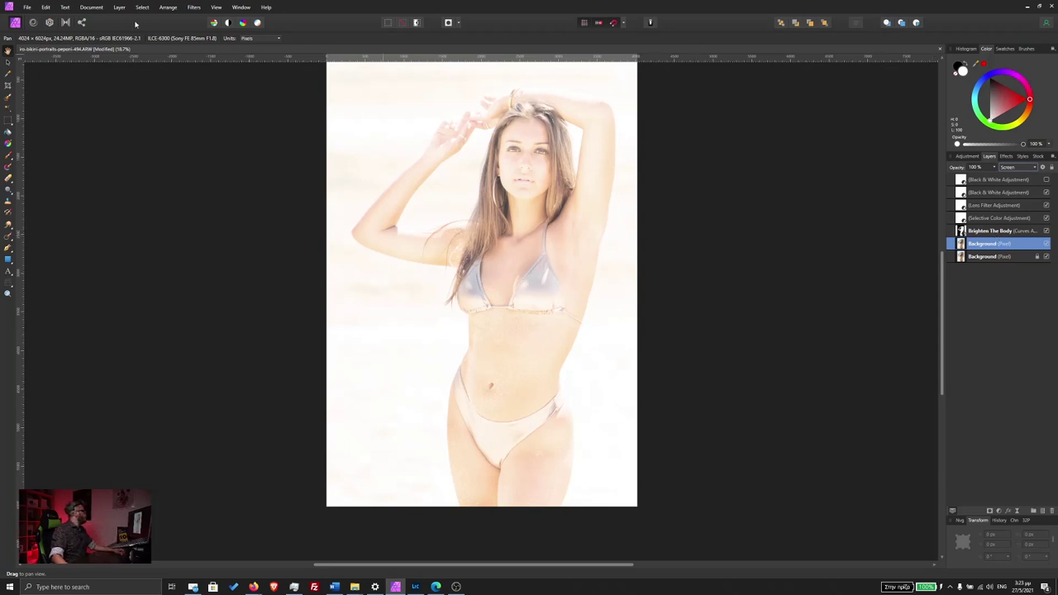
pyautogui.click(199, 10)
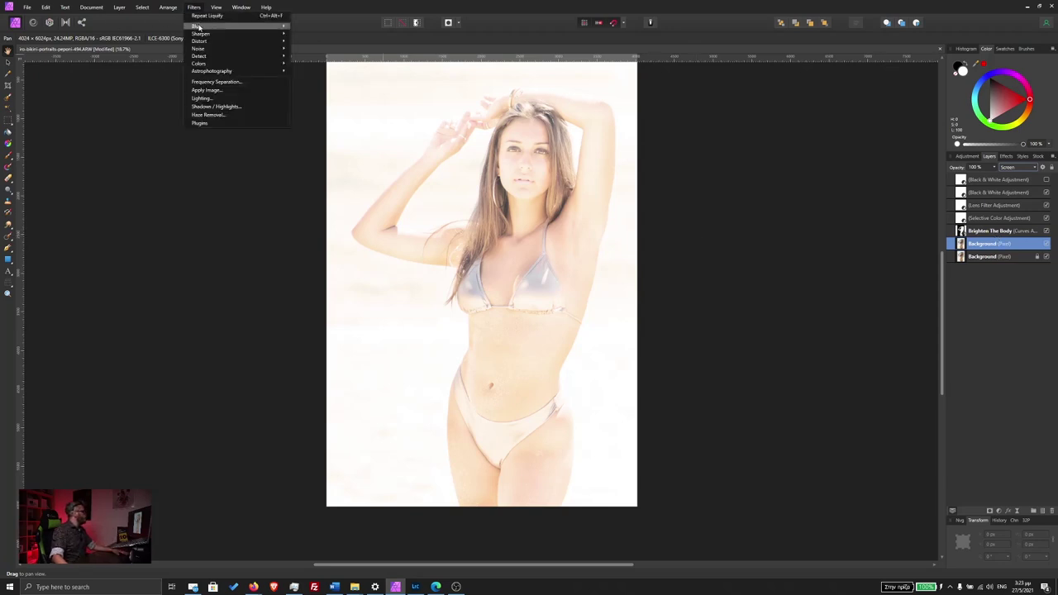
pyautogui.click(305, 39)
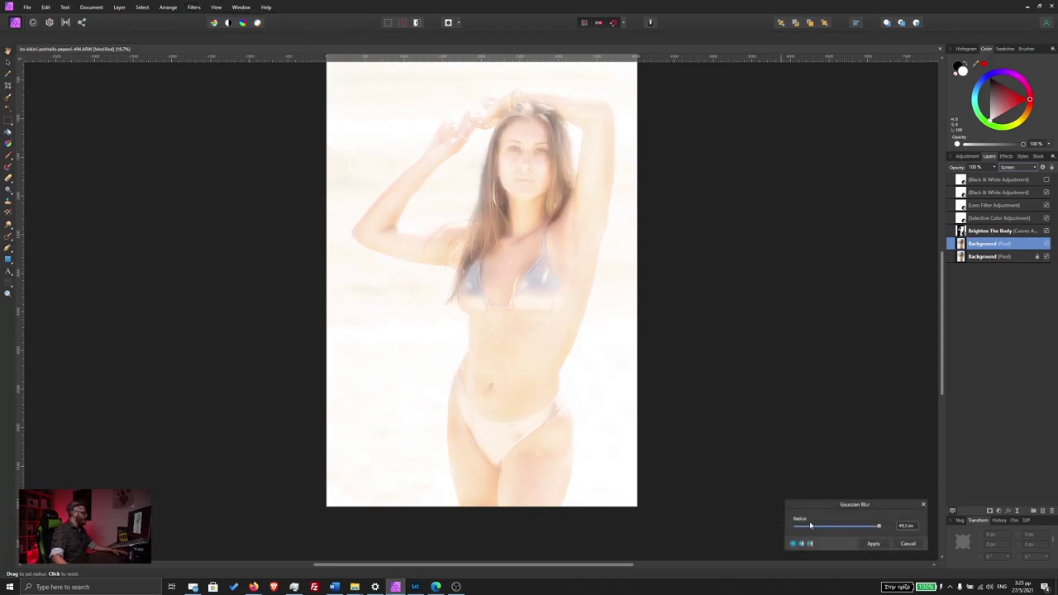
pyautogui.moveTo(813, 527); pyautogui.dragTo(831, 533)
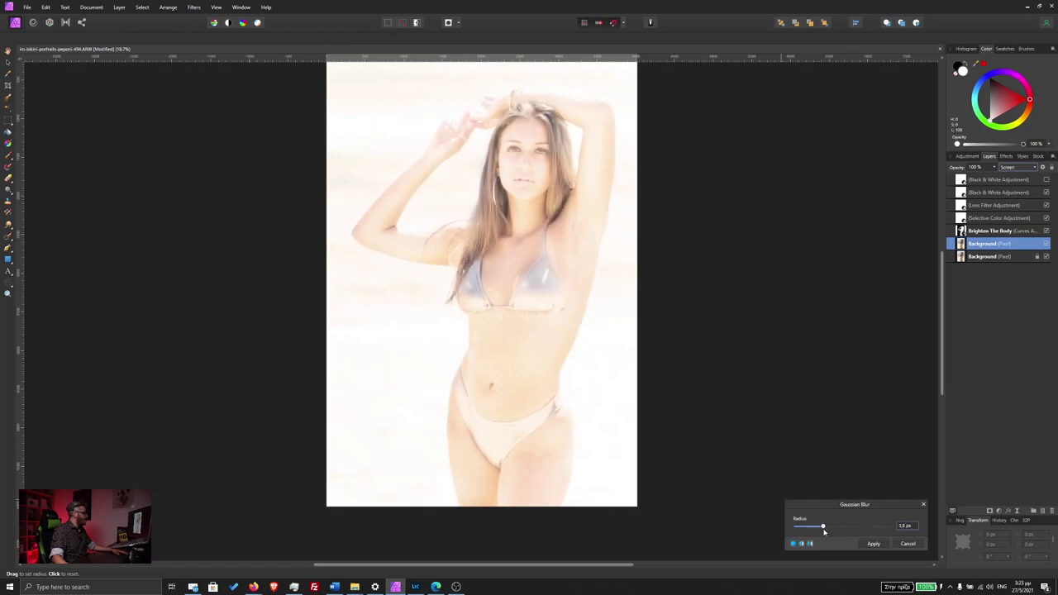
pyautogui.click(873, 542)
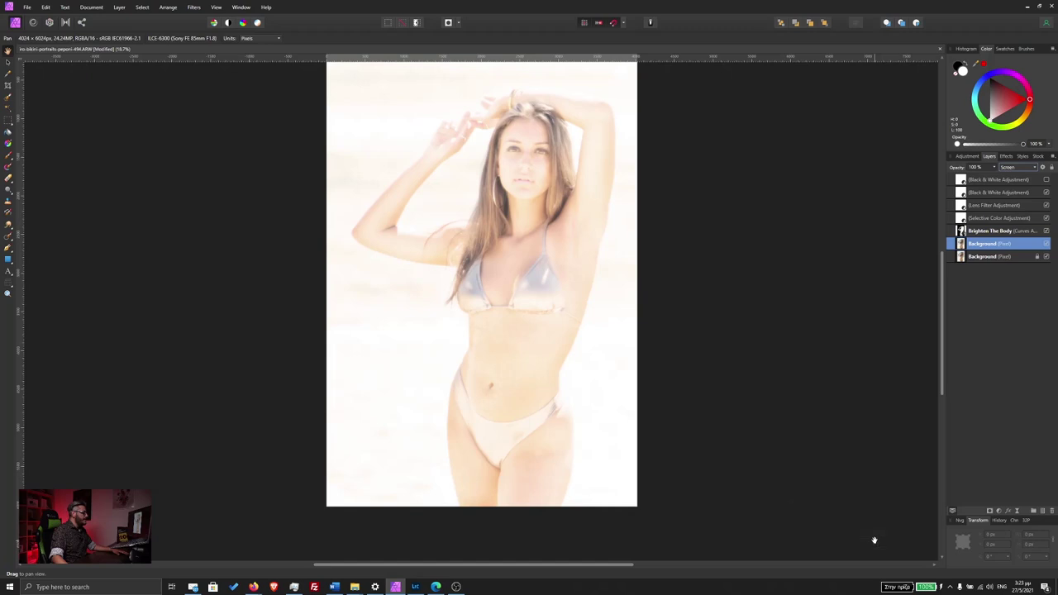
# Drop the blurred duplicate's opacity to 4%, keeping its Screen blend mode.
pyautogui.moveTo(947, 175); pyautogui.dragTo(937, 176)
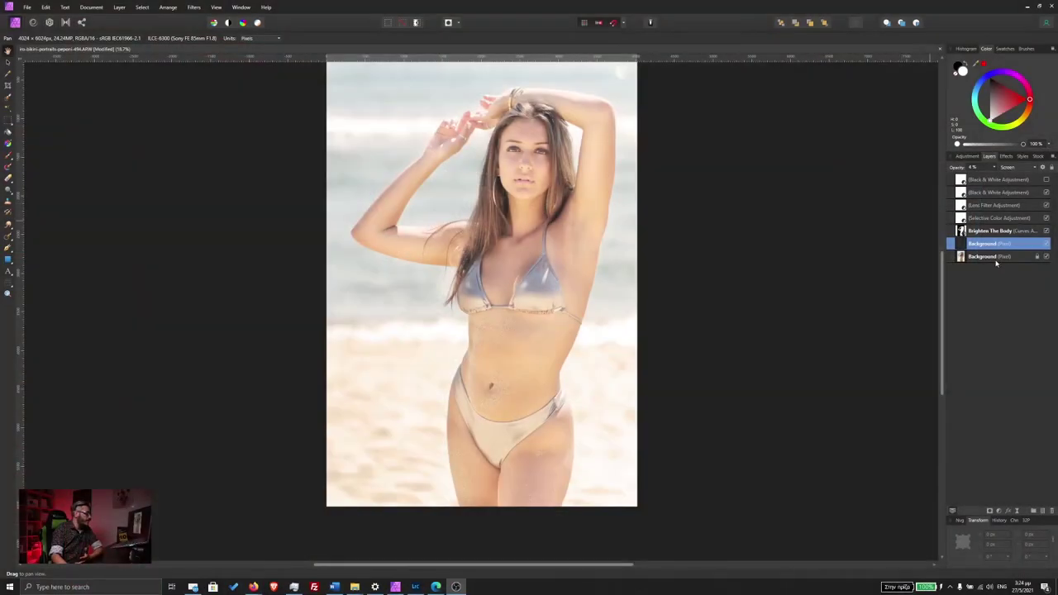
pyautogui.click(993, 258)
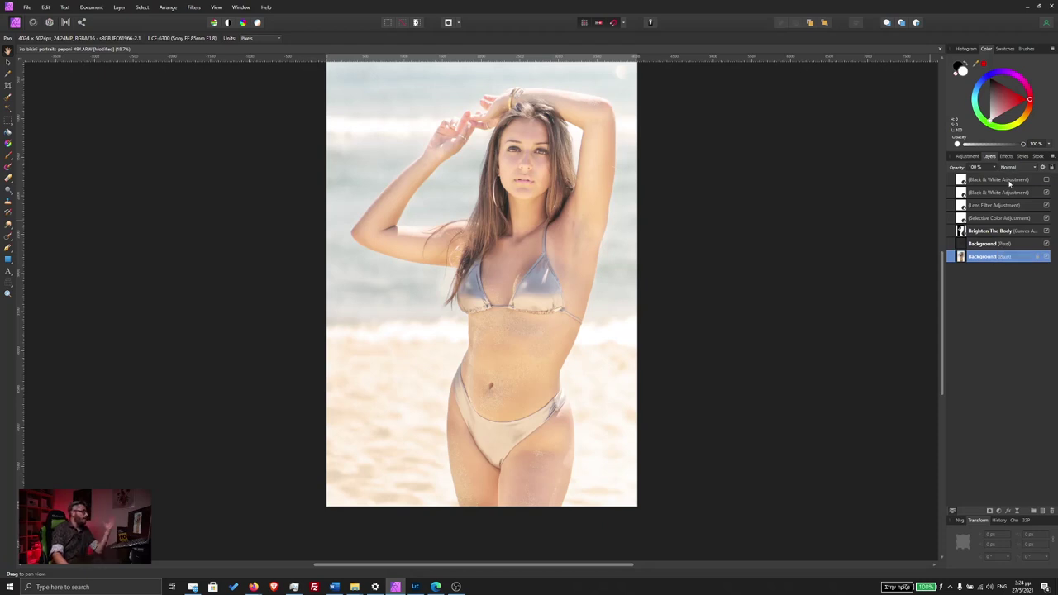
pyautogui.click(994, 243)
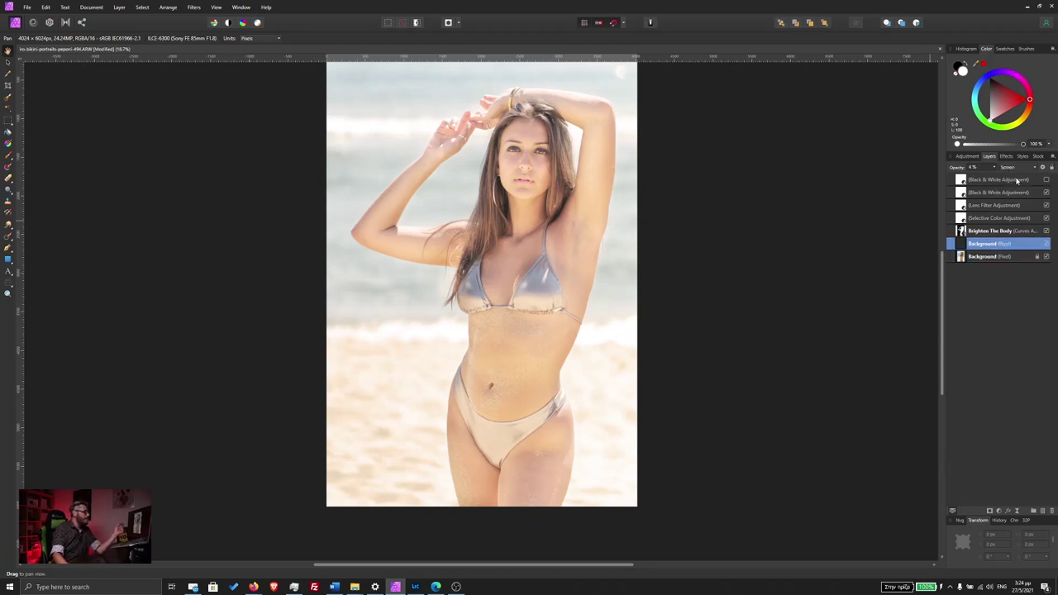
pyautogui.click(1019, 168)
pyautogui.click(1000, 169)
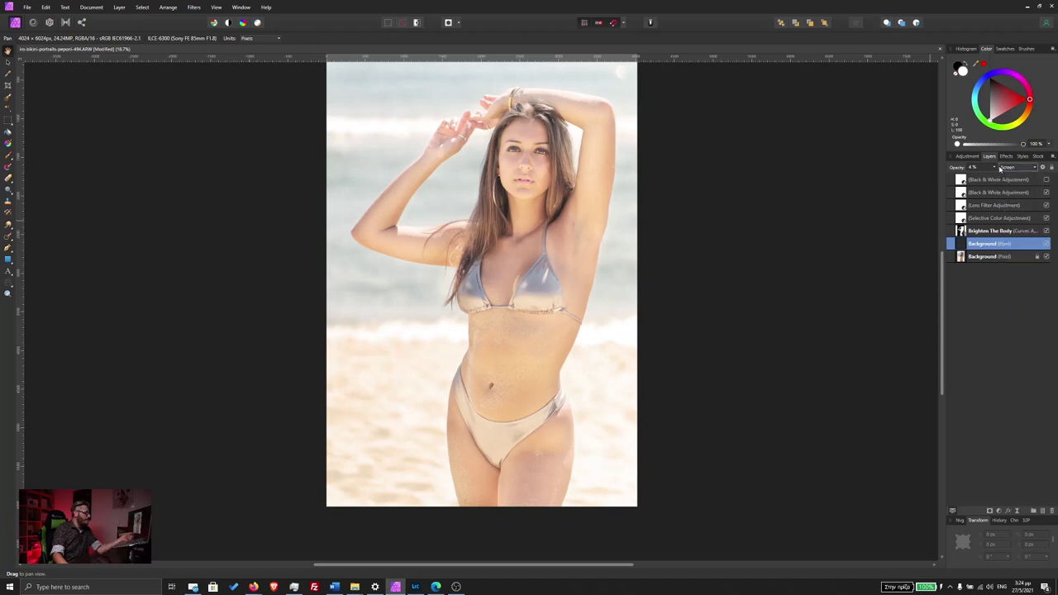